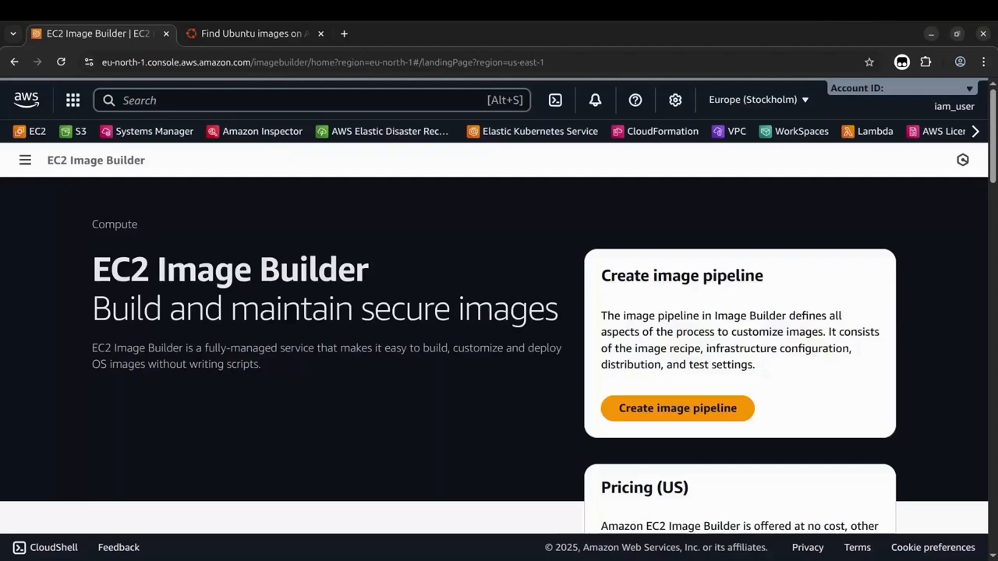
Step: Start creating an image pipeline and name it ubuntu-pro-fips-eks-image
left_click(677, 408)
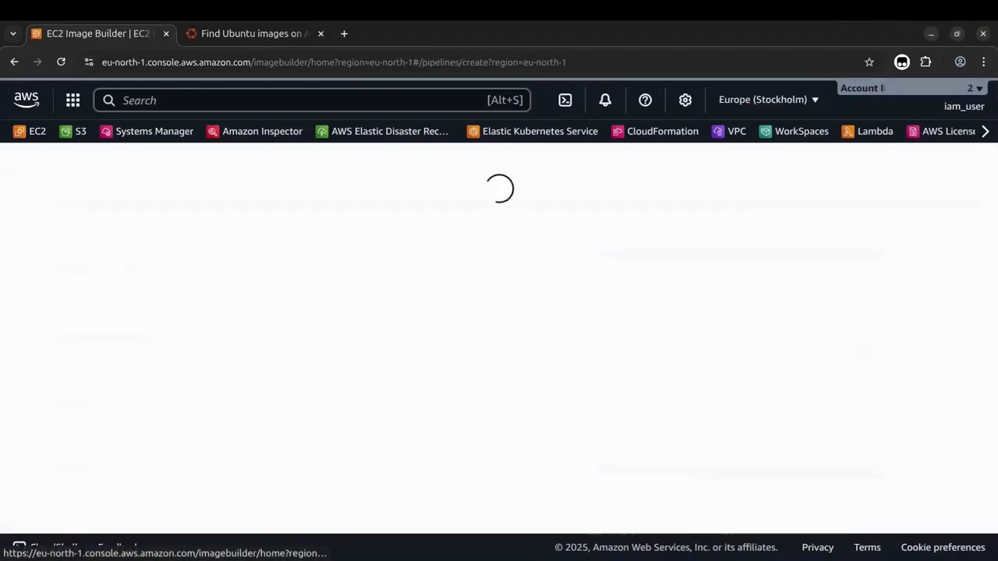
type("u")
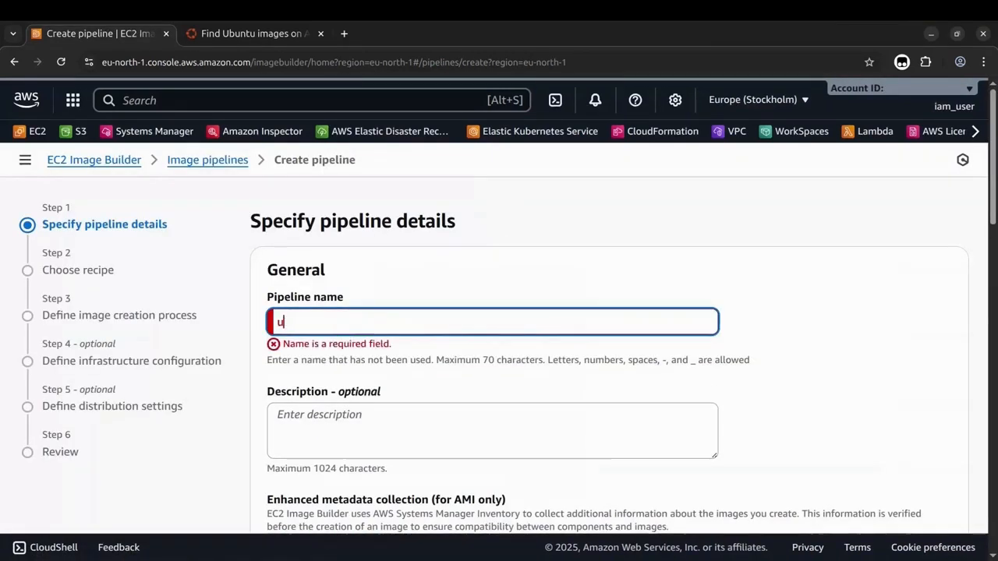
type("buntu-pro-fips-")
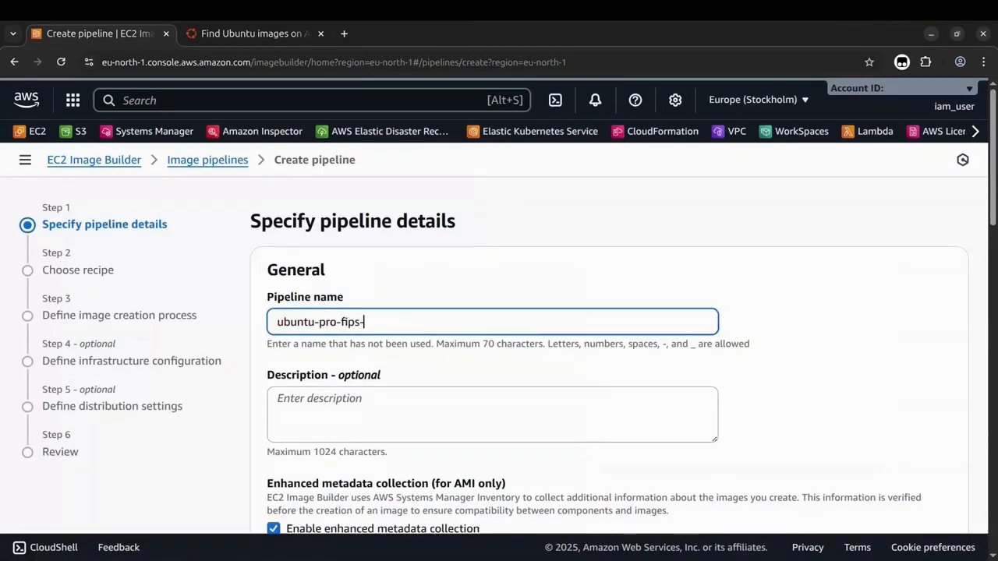
type("eks-image")
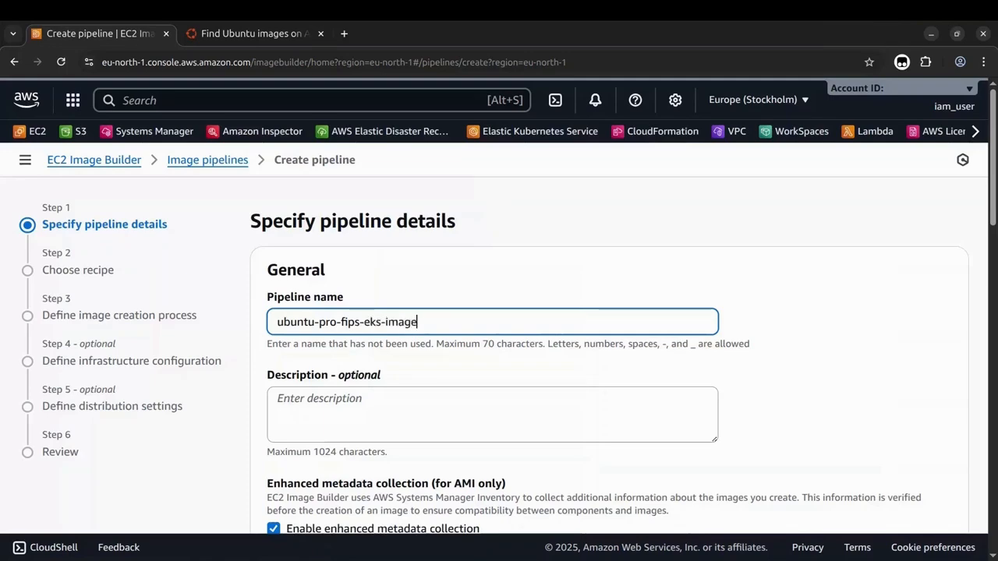
Step: Keep the default weekly build schedule and remaining pipeline settings, and continue to the recipe stage
scroll(499, 343, "down", 6)
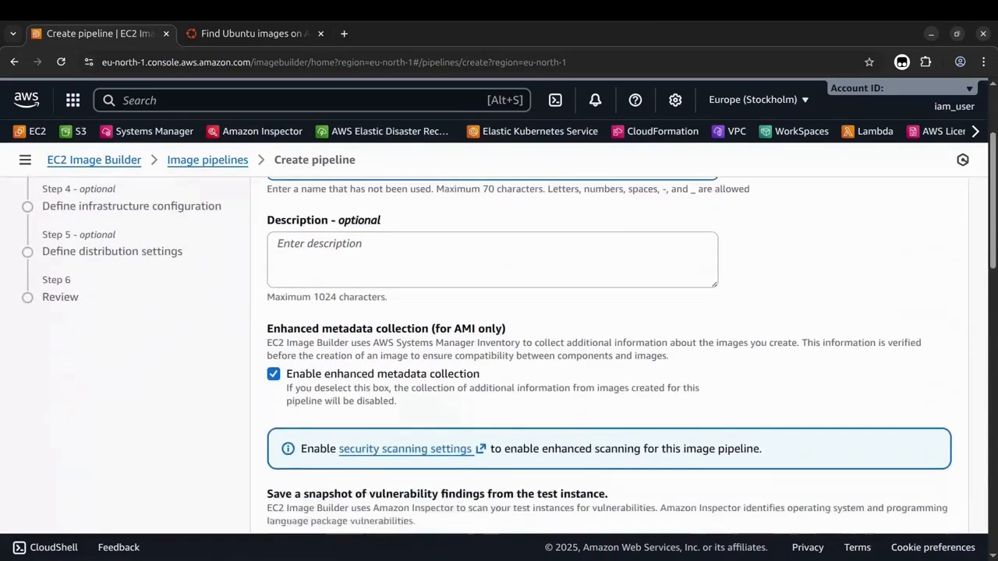
scroll(608, 351, "down", 2)
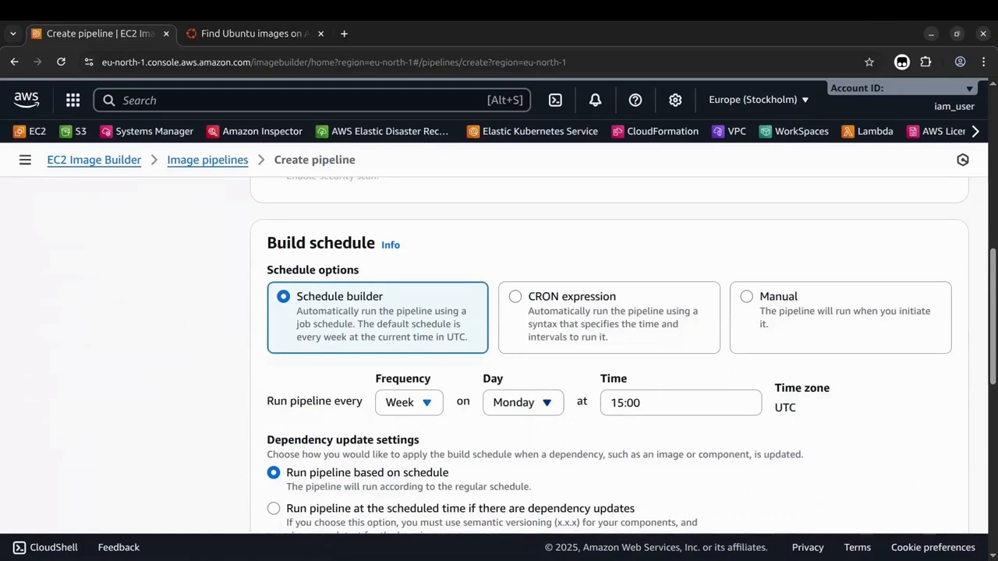
left_click(641, 403)
scroll(608, 355, "down", 6)
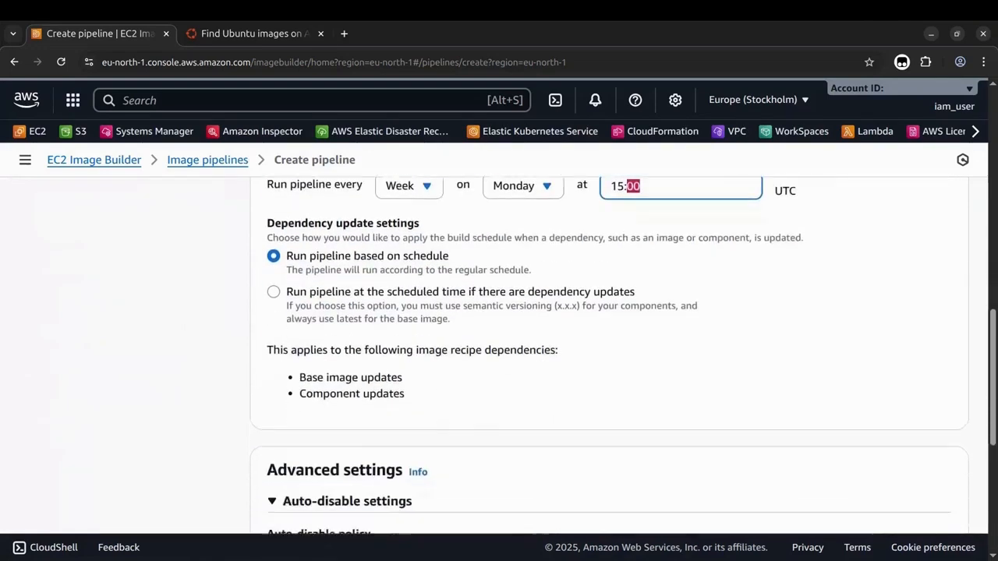
scroll(608, 356, "down", 2)
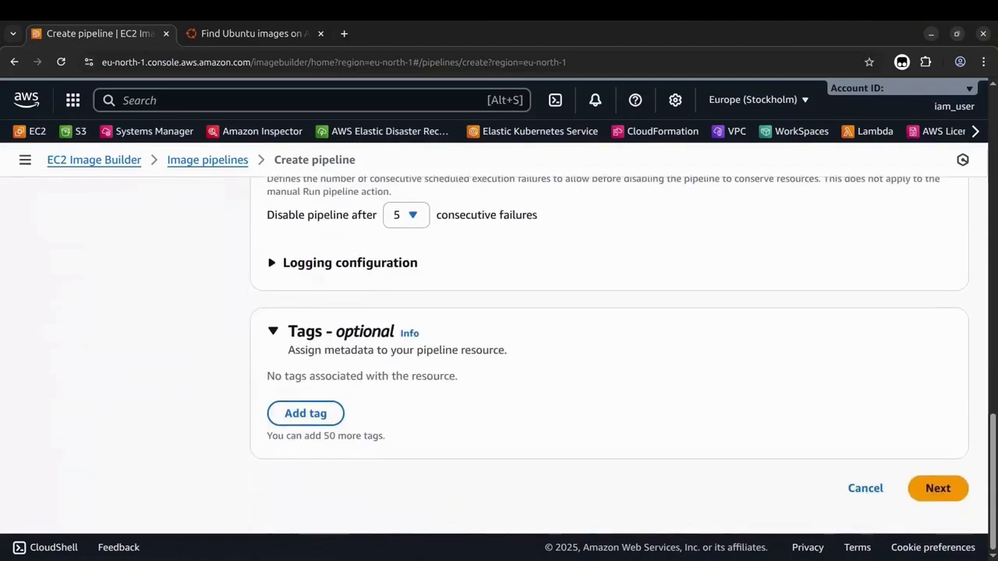
left_click(938, 489)
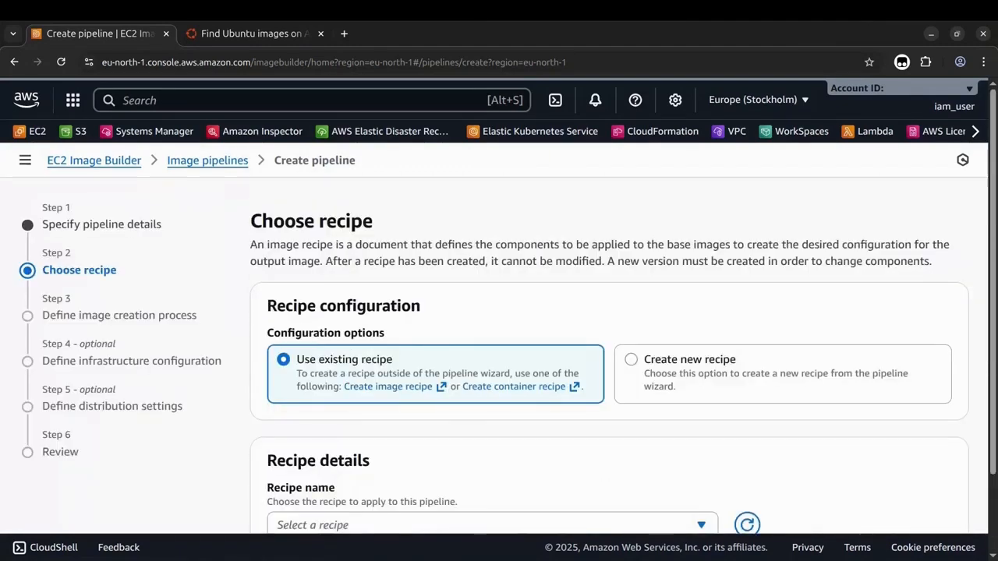
Step: Choose to create a new Amazon Machine Image recipe named ubuntu-pro-eks-fips with version 1.0.0
left_click(631, 360)
scroll(608, 355, "down", 3)
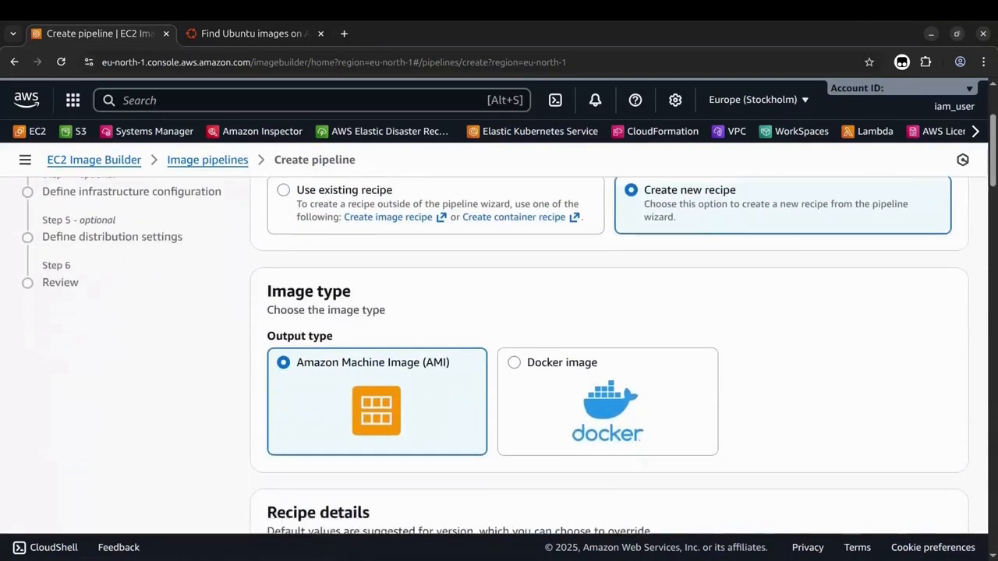
scroll(608, 355, "down", 6)
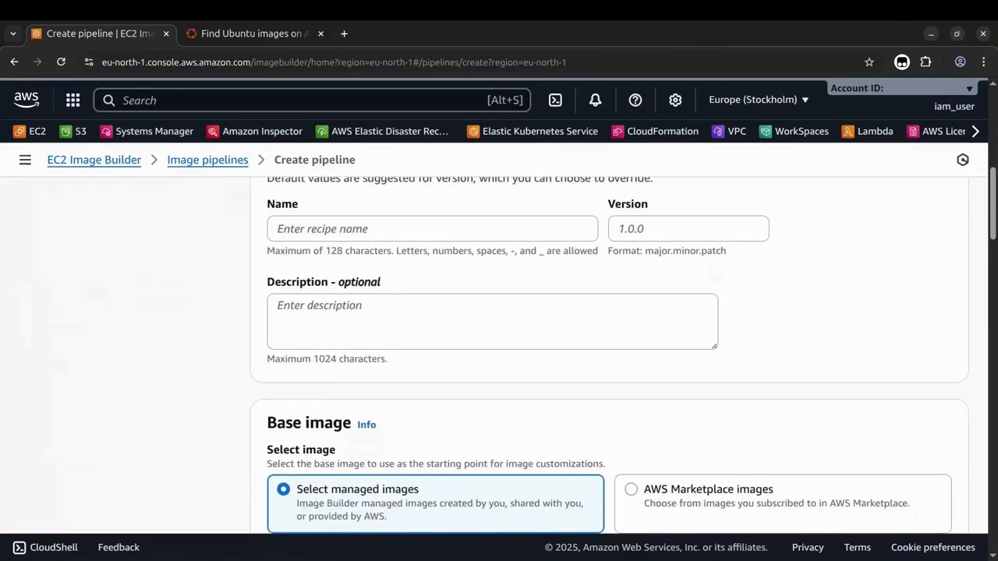
left_click(431, 229)
type("ubuntu")
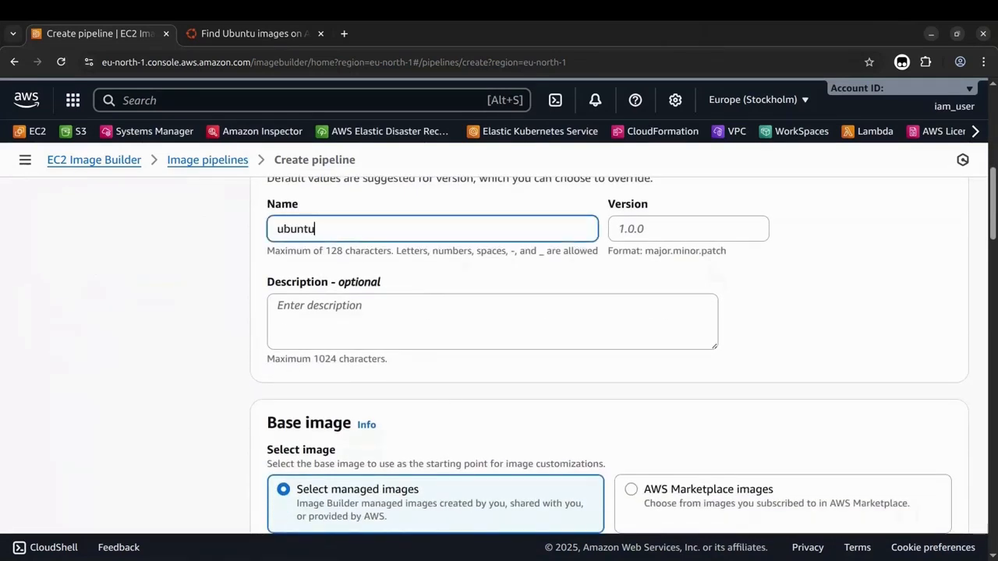
type("-pro-eks-fips")
key("Tab")
type("1.0.0")
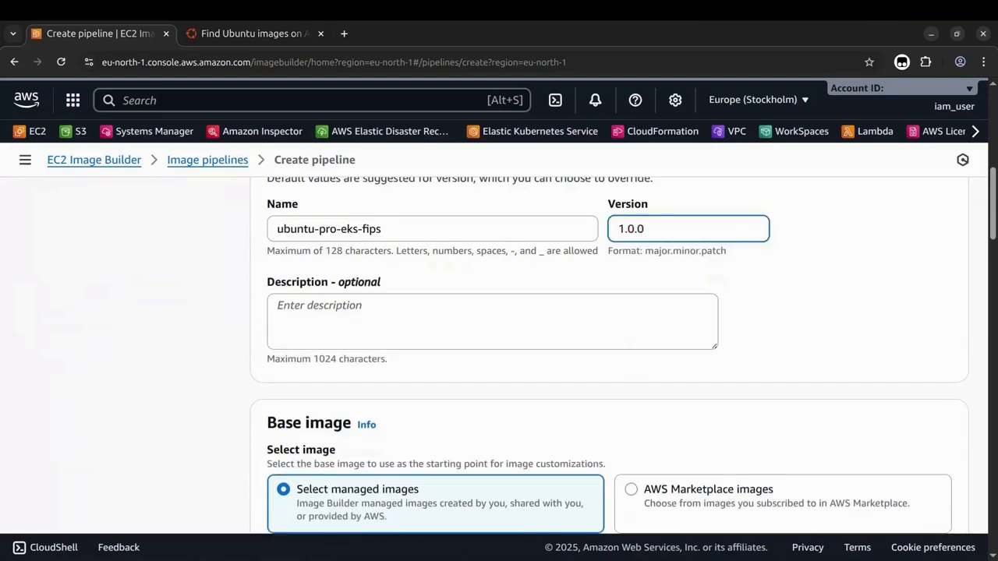
Step: Enter the recipe description "Enables FIPS from an Ubuntu Pro EKS image"
key("Tab")
type("Enabl")
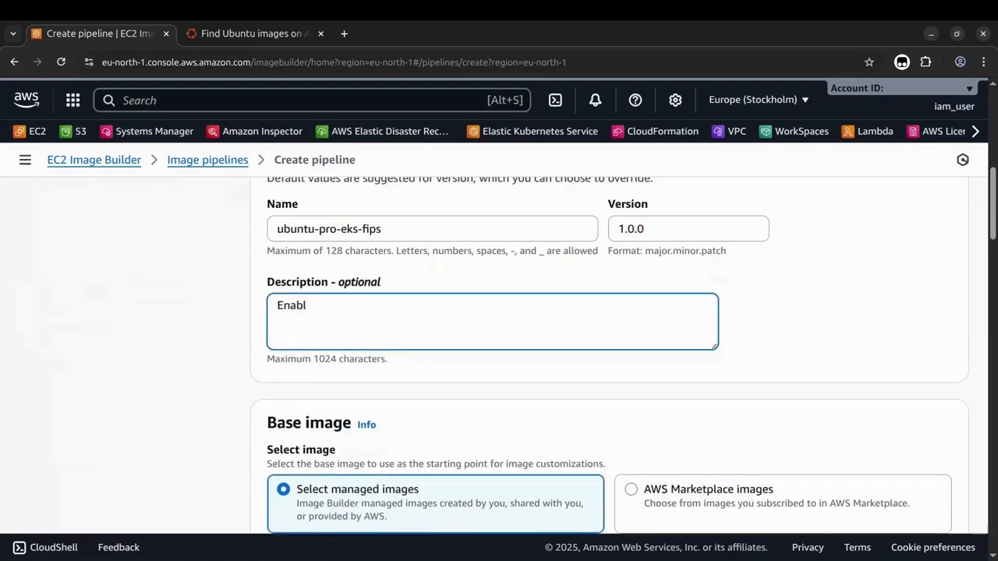
type("es FIPS from")
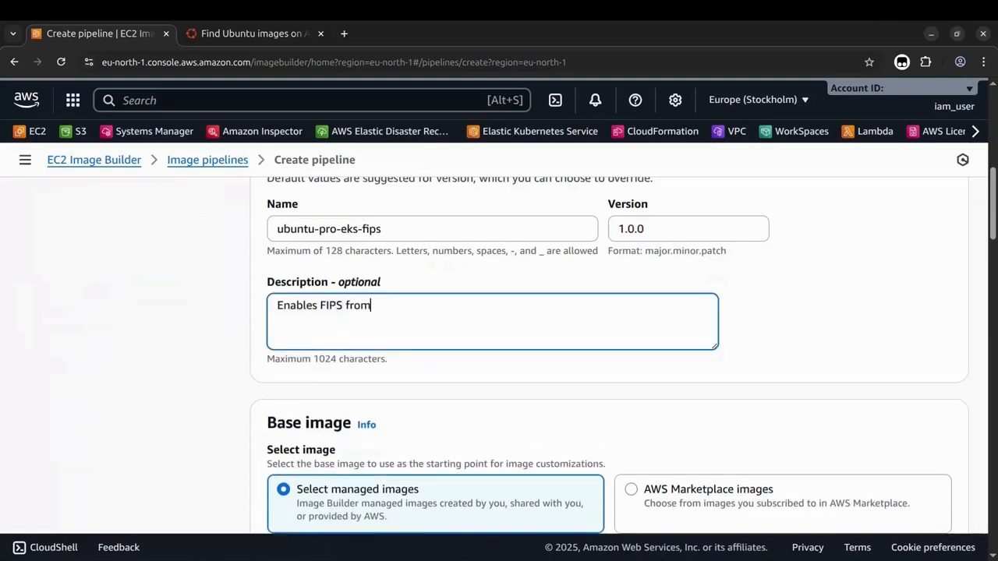
type(" an Ubuntu Pro EKS image")
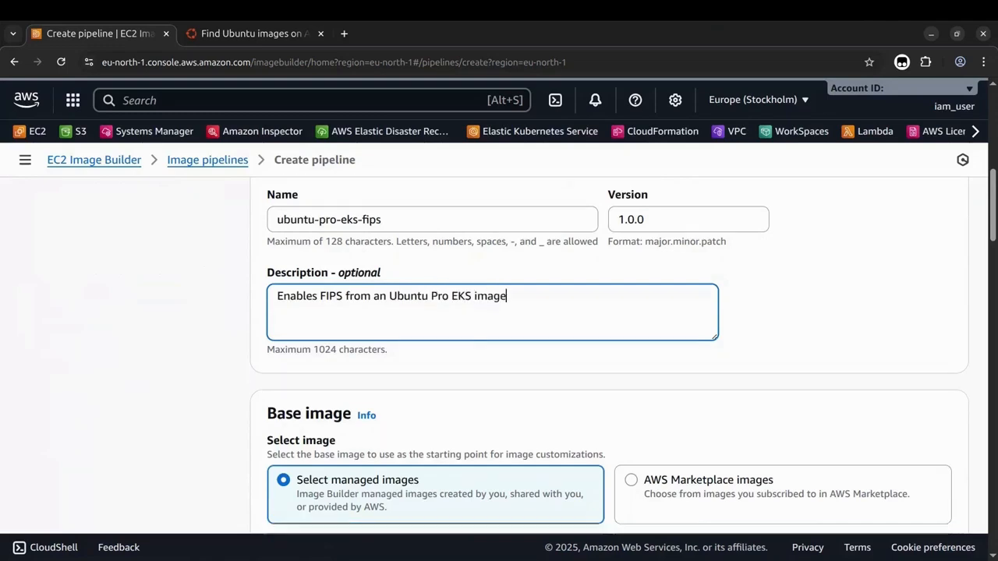
Step: Set the base image to a custom AMI with an SSM parameter as the AMI source
scroll(608, 355, "down", 3)
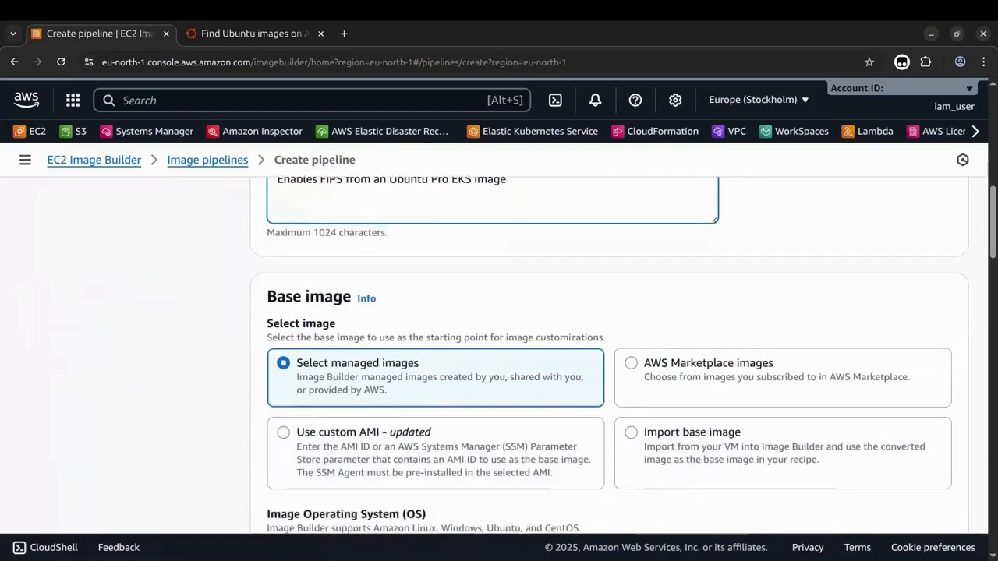
scroll(608, 355, "down", 1)
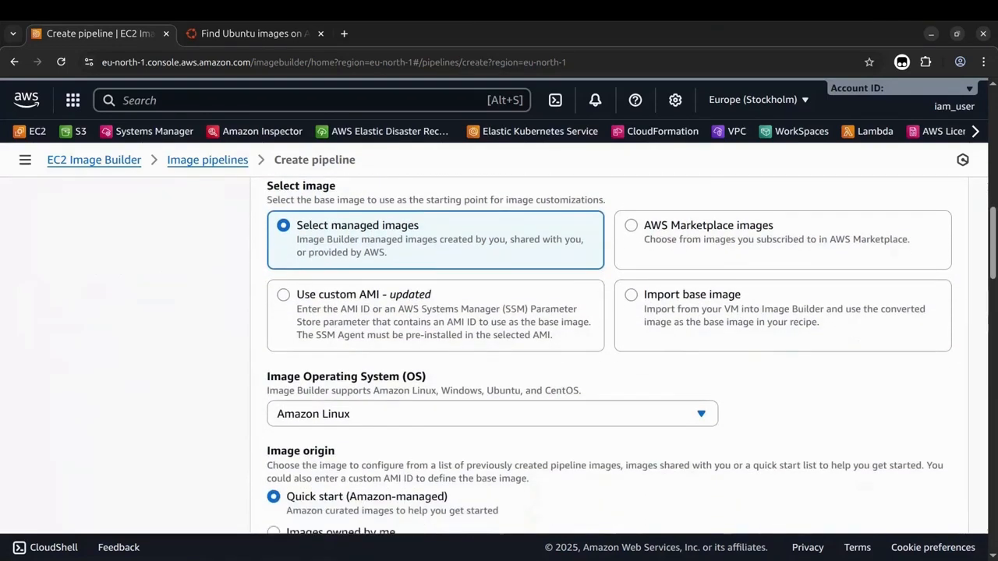
left_click(284, 290)
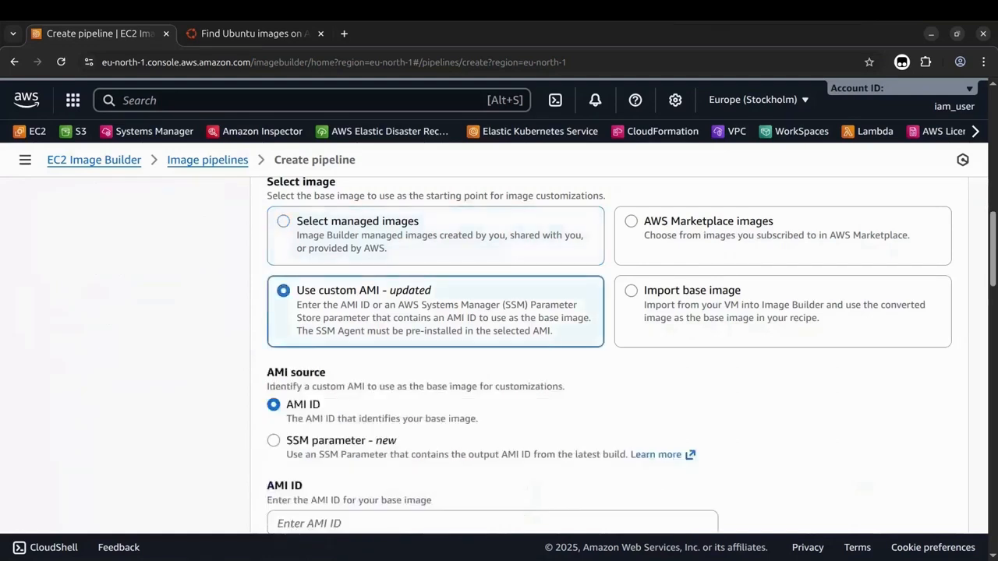
scroll(608, 356, "down", 2)
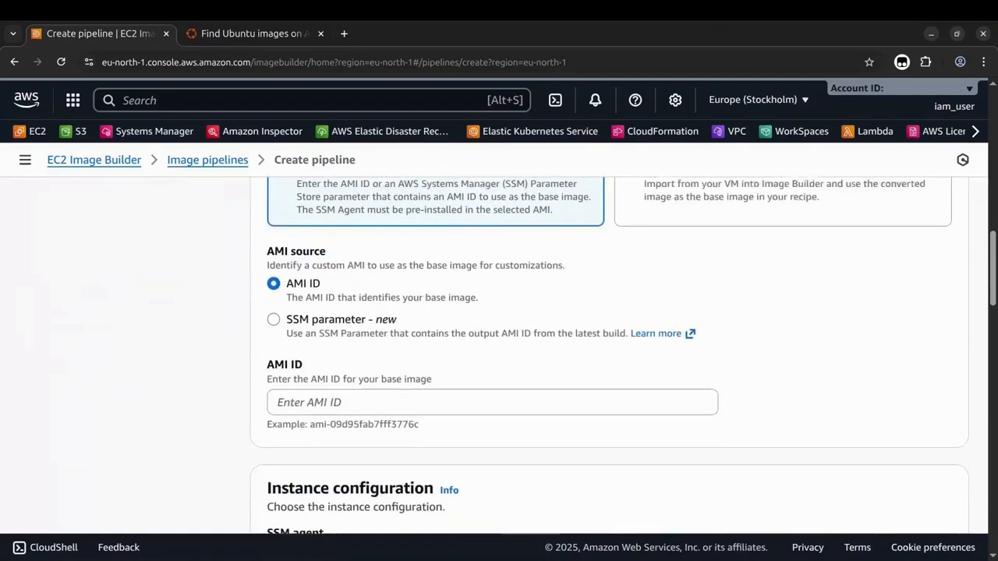
scroll(608, 356, "up", 2)
scroll(608, 355, "down", 2)
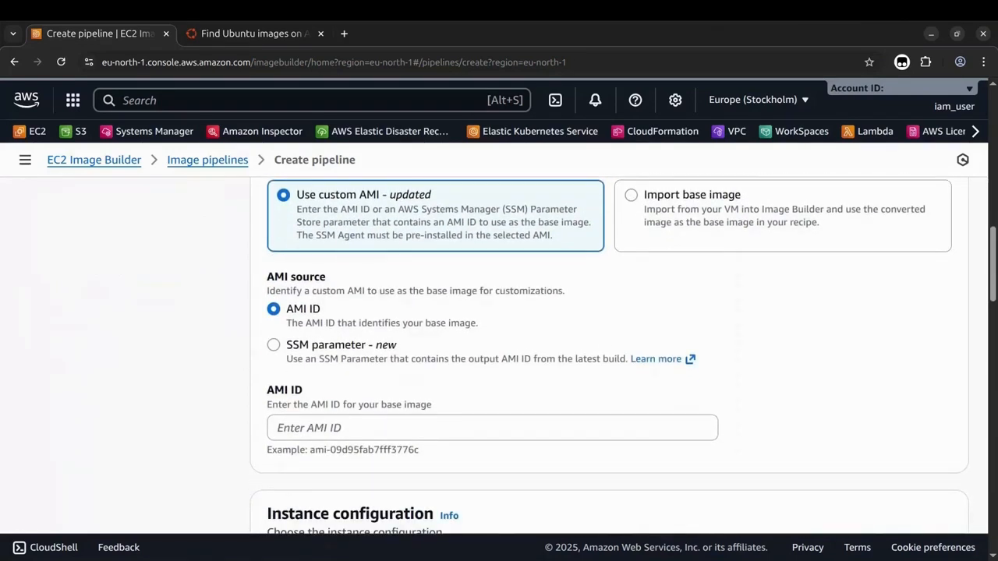
left_click(274, 345)
left_click(492, 428)
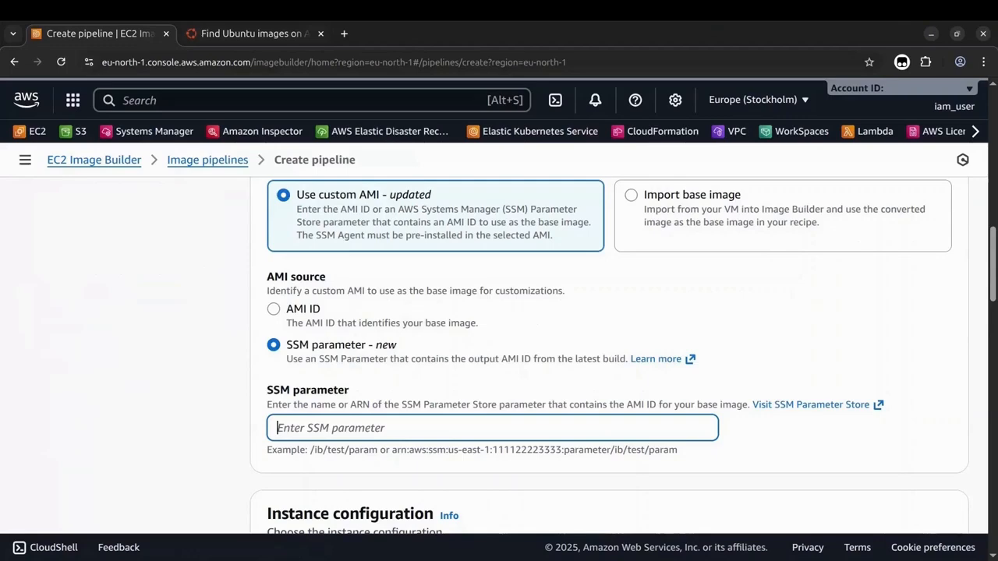
Step: Switch to the Ubuntu on AWS documentation and show the SSM Parameter Store instructions for EKS images
key("ctrl+Tab")
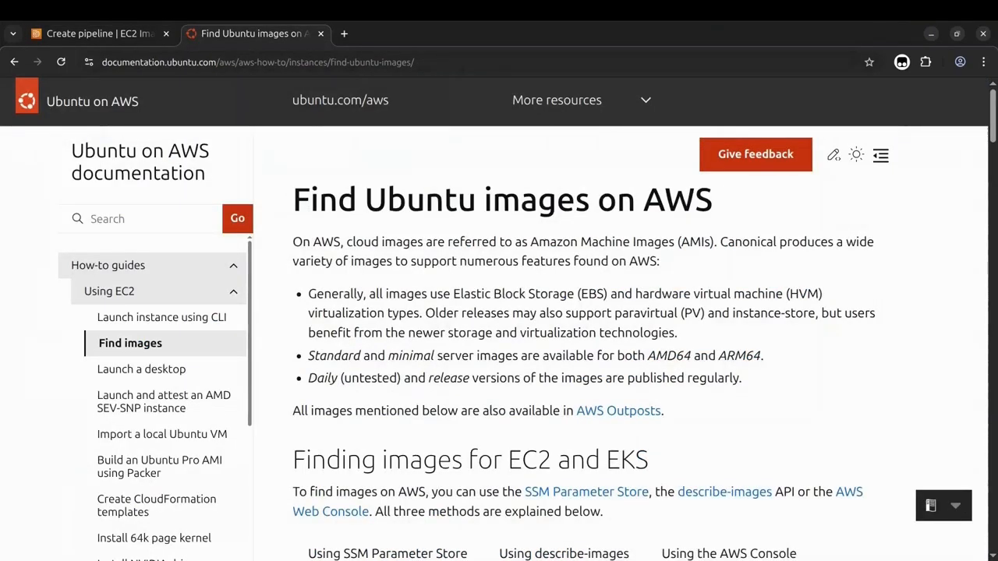
left_click_drag(293, 199, 712, 200)
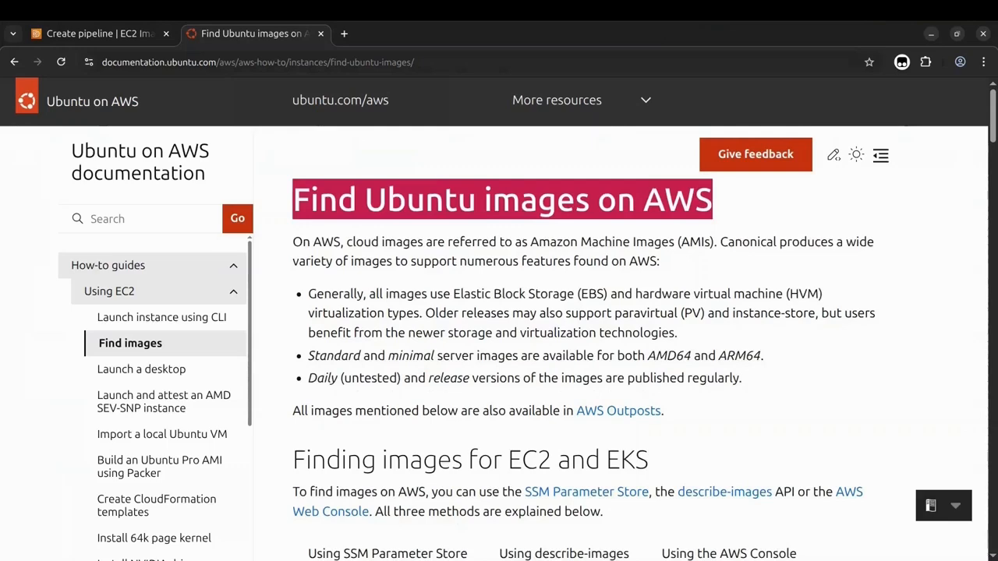
scroll(499, 319, "down", 5)
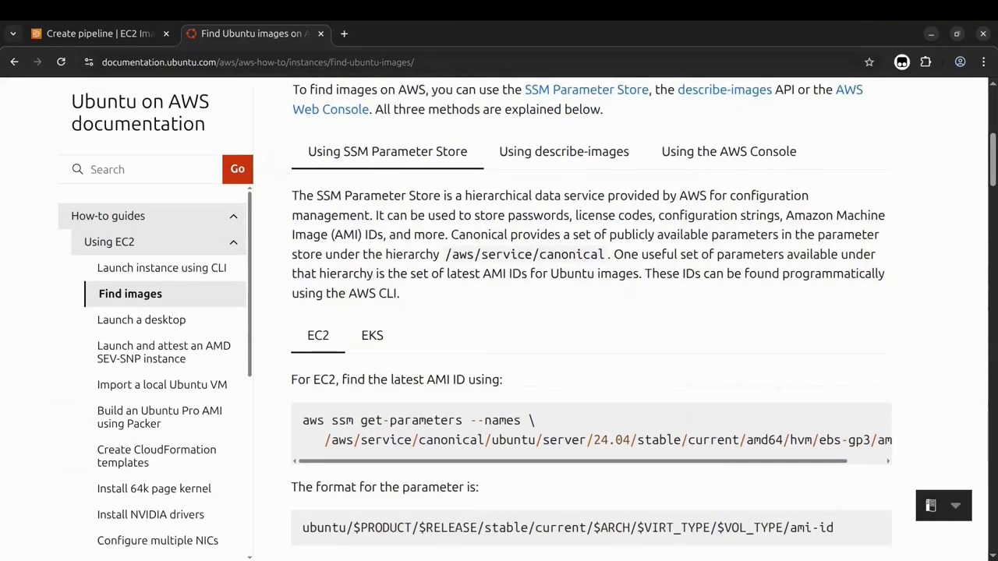
left_click(372, 335)
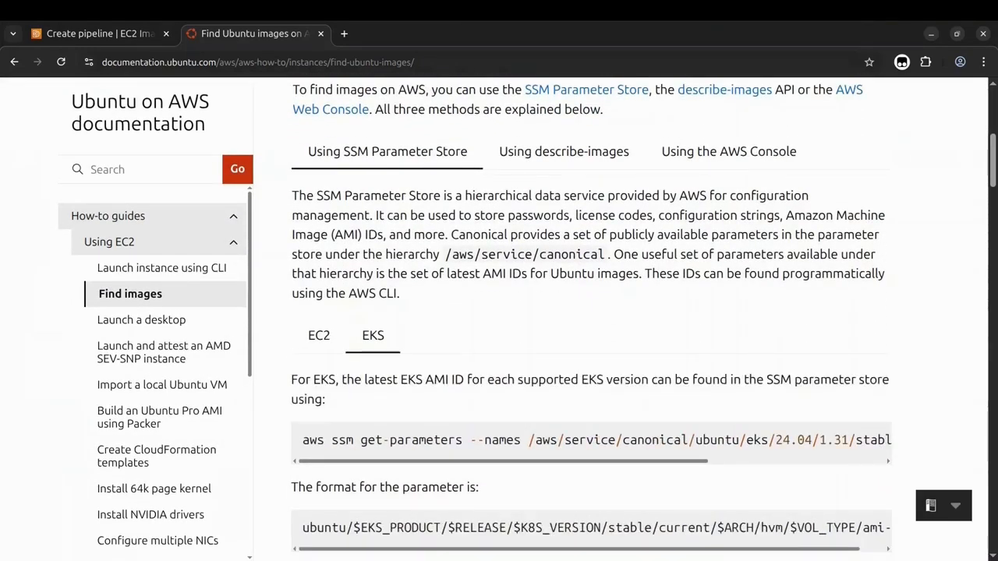
scroll(499, 319, "down", 3)
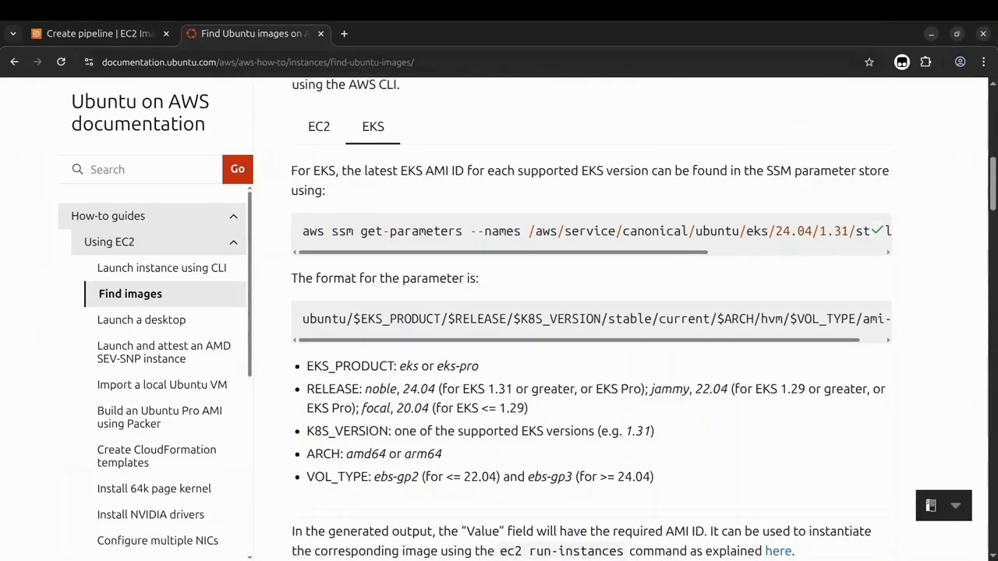
Step: Copy the parameter path /aws/service/canonical/ubuntu/eks/24.04/1.31/stable/current/amd64/hvm/ebs-gp3/ami-id from the documentation into the recipe's SSM parameter
left_click_drag(530, 231, 885, 231)
key("ctrl+c")
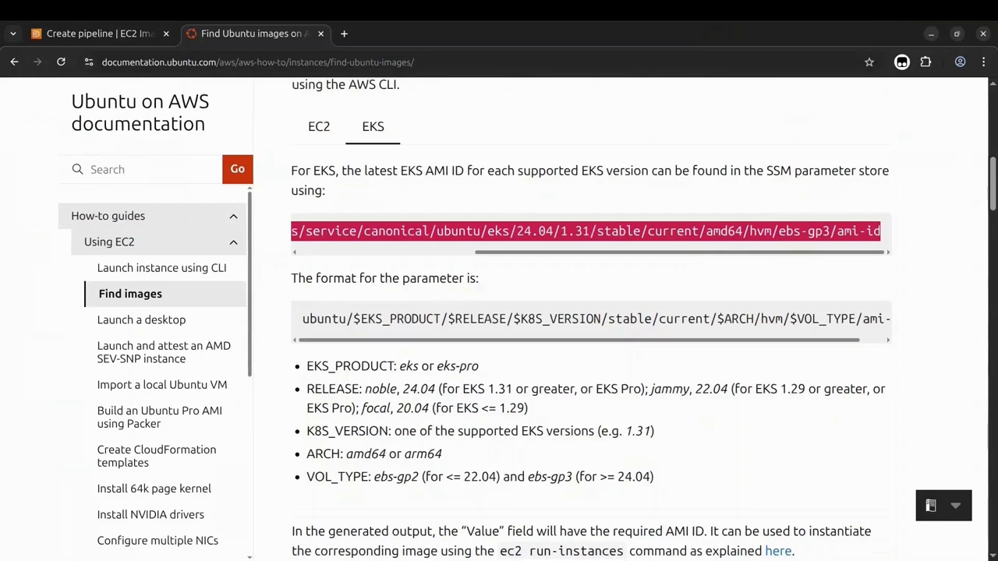
key("ctrl+Tab")
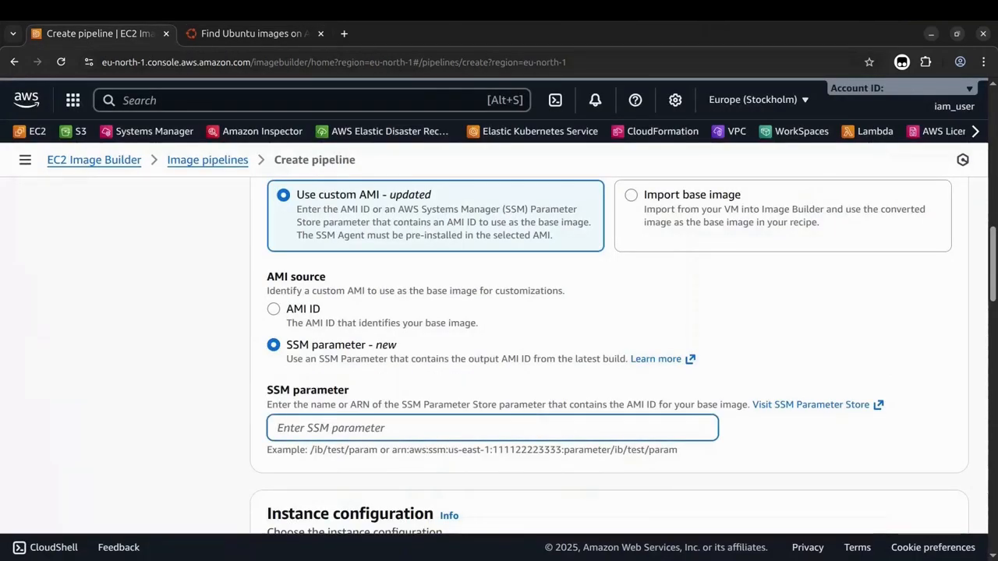
key("ctrl+v")
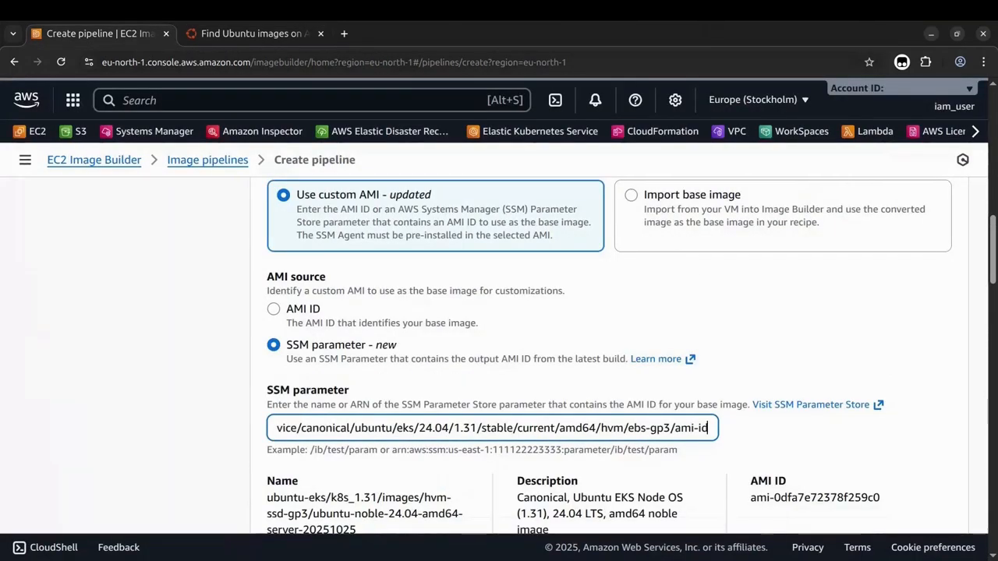
Step: Check the EKS_PRODUCT options in the documentation and change the product in the SSM parameter path to eks-pro
key("ctrl+Tab")
left_click_drag(479, 366, 394, 367)
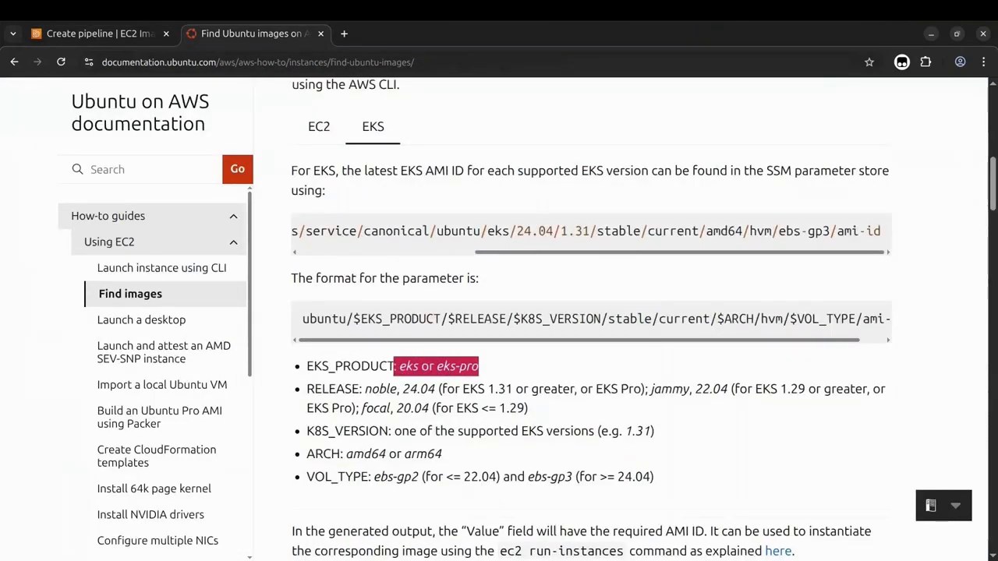
key("ctrl+Tab")
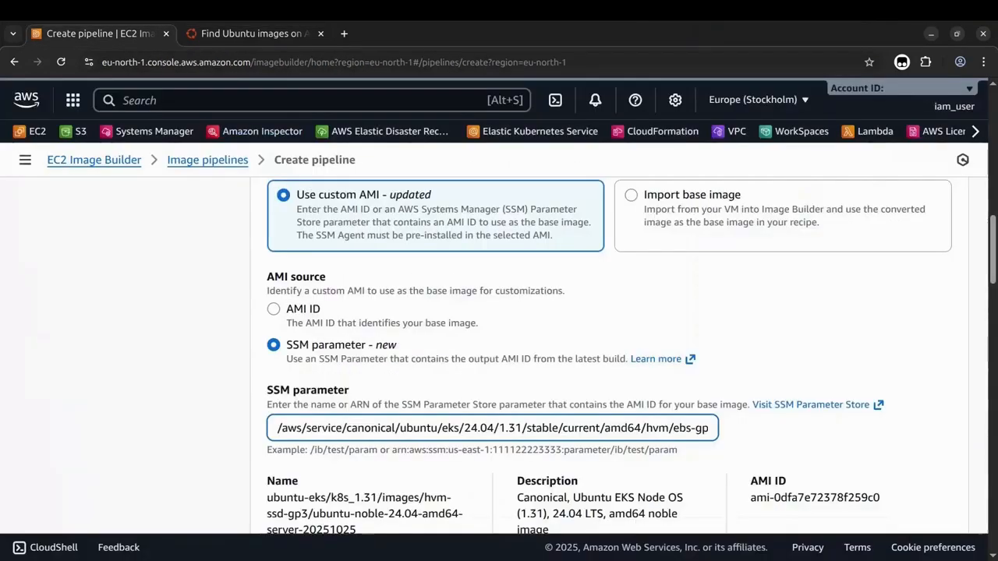
type("-pro")
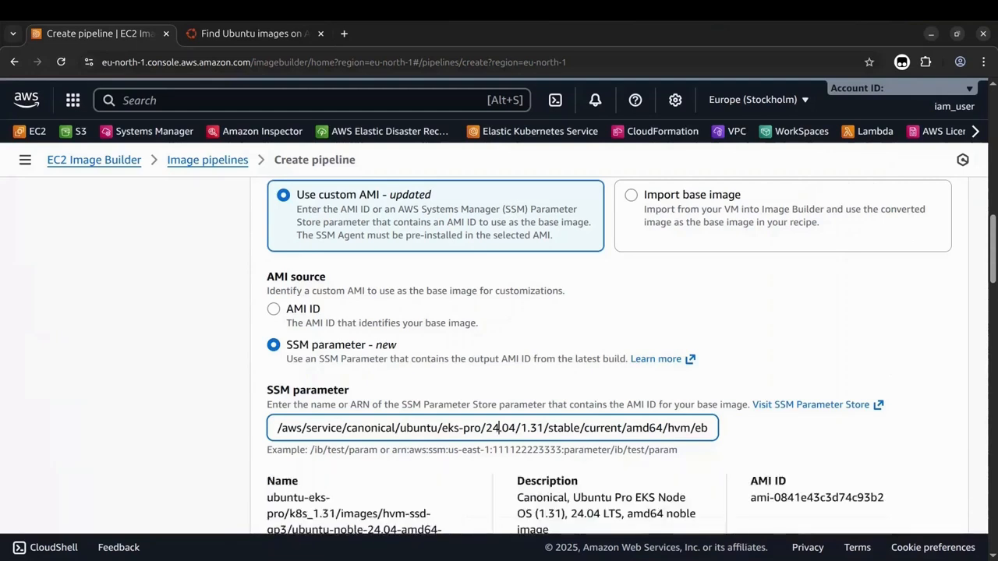
Step: Change the Ubuntu release in the SSM parameter path to 22.04 and the Kubernetes version to 1.33
key("BackSpace")
type("2")
left_click(544, 428)
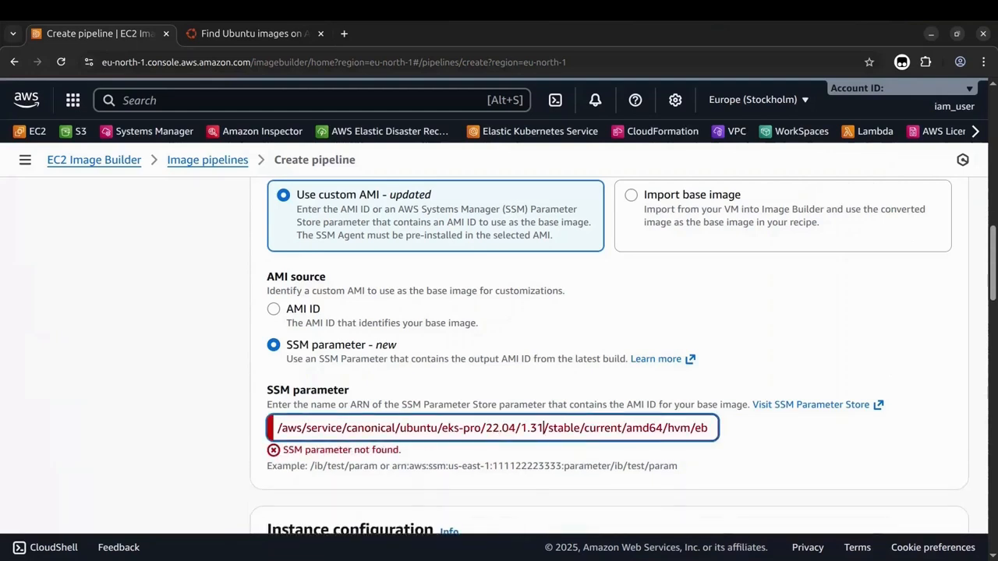
key("BackSpace")
type("3")
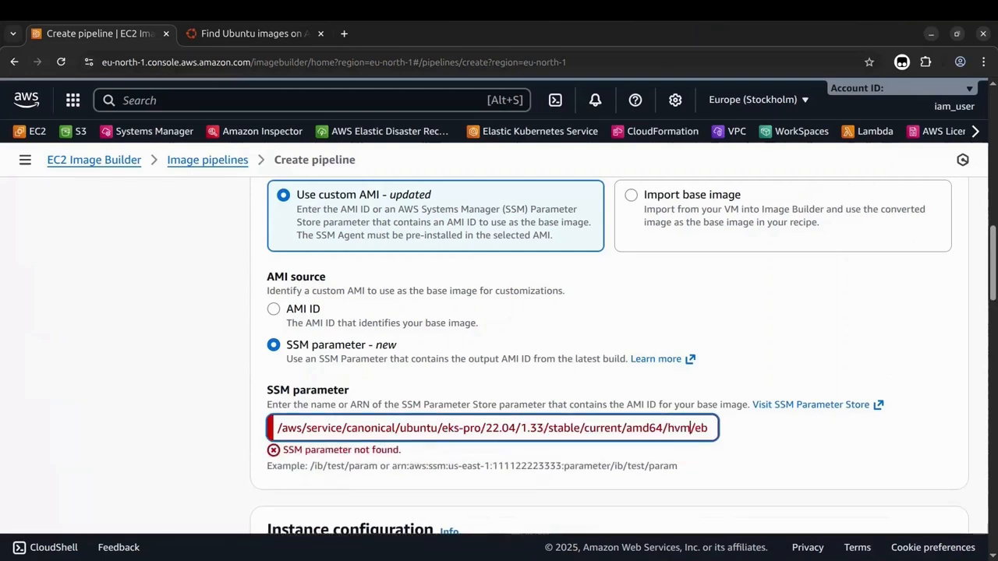
Step: Change the volume type in the SSM parameter path to ebs-gp2 and check the resolved AMI's name and description
key("Right")
key("Right")
key("Right")
key("Right")
key("Right")
key("Right")
key("Right")
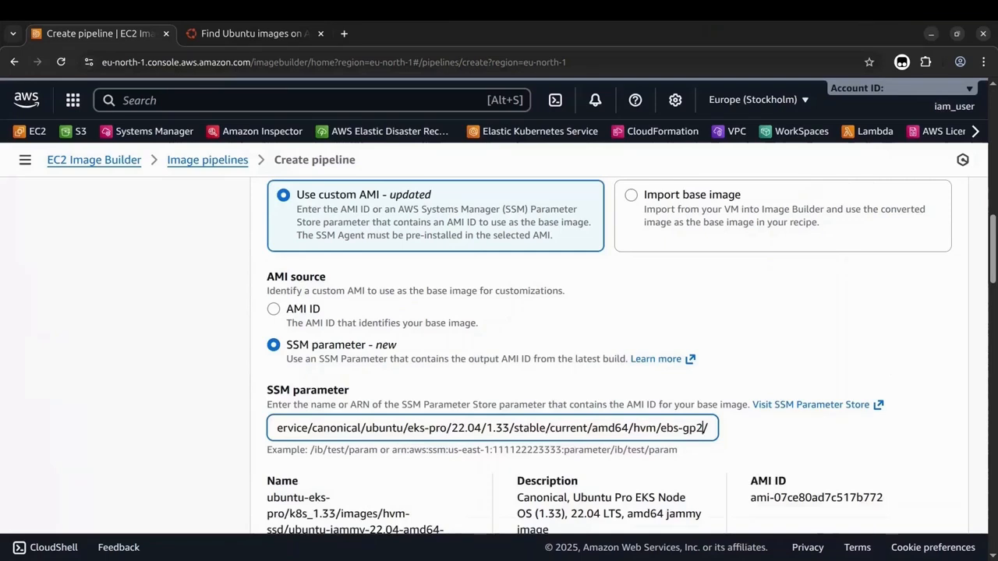
scroll(608, 350, "down", 3)
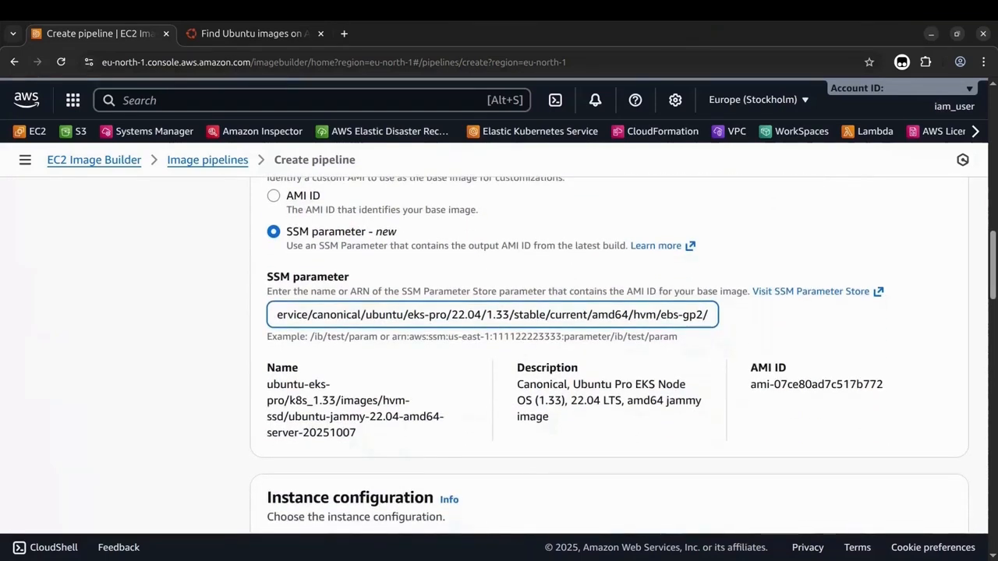
left_click_drag(356, 433, 266, 383)
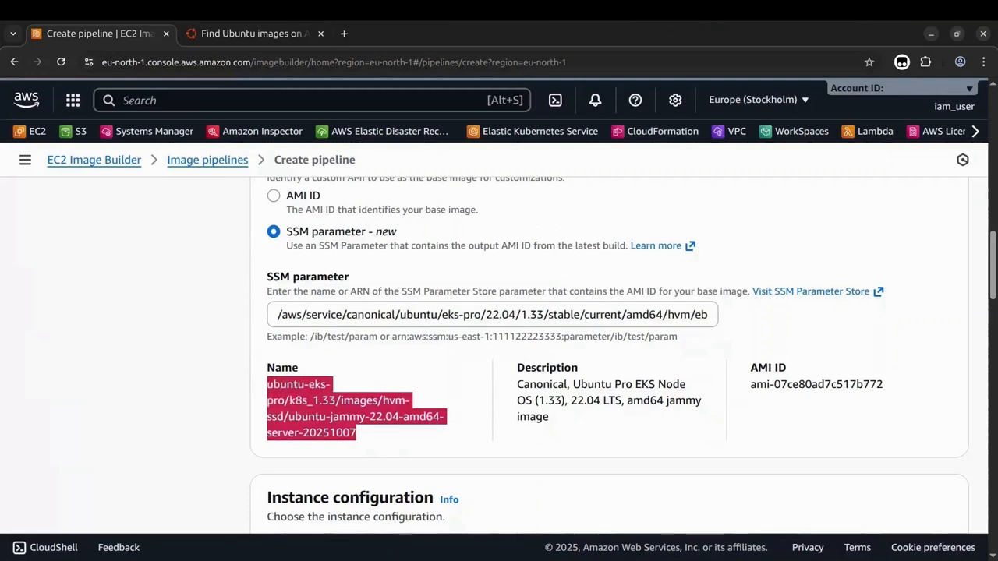
left_click_drag(517, 384, 548, 417)
Step: Open the form for creating a new component from the recipe's Components section
scroll(608, 351, "down", 5)
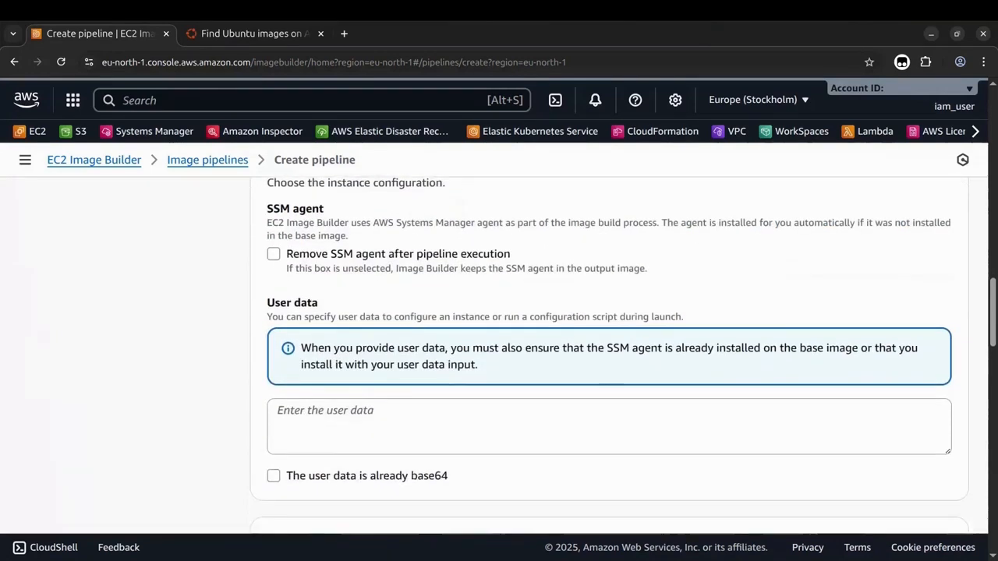
scroll(608, 351, "up", 1)
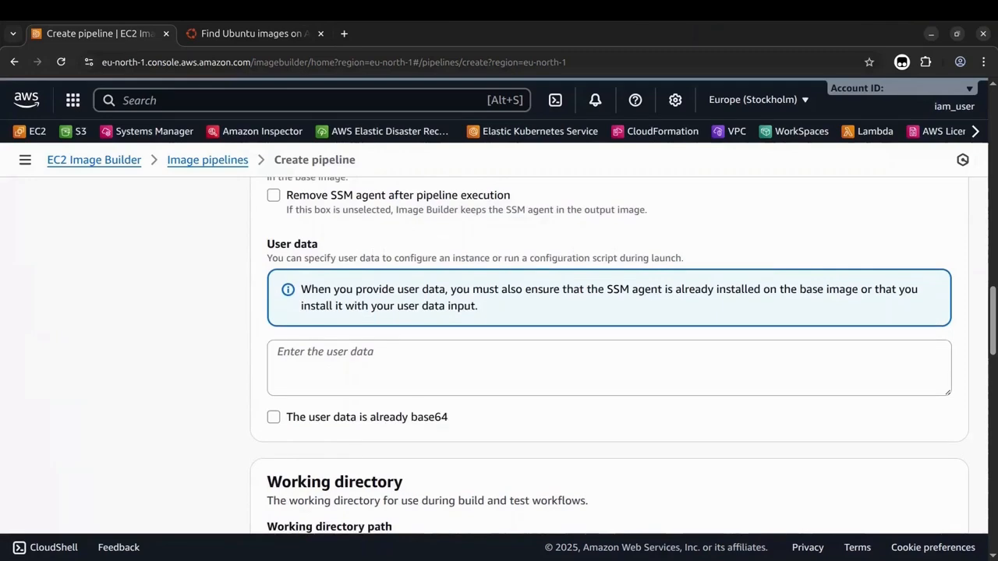
scroll(608, 351, "down", 3)
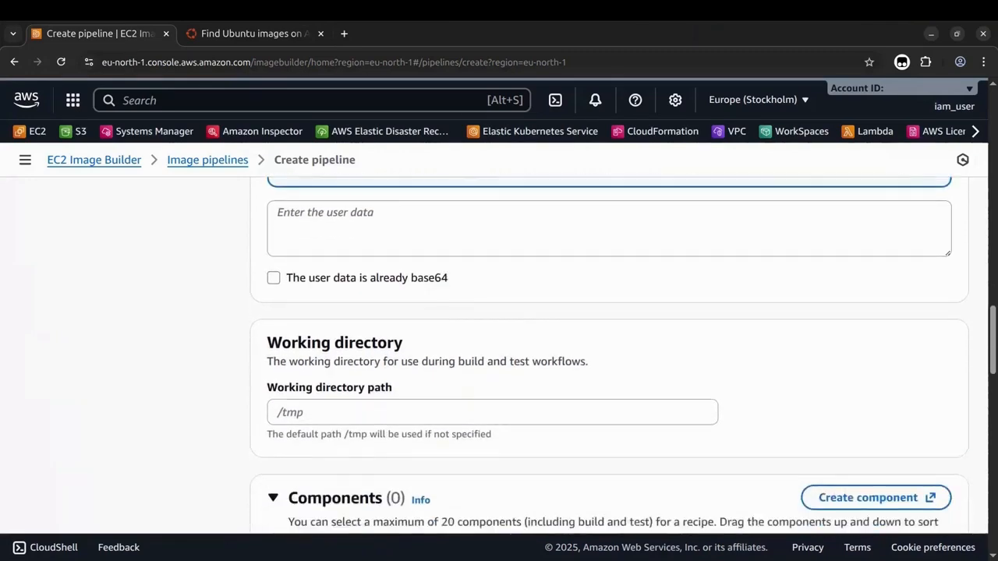
scroll(608, 350, "down", 3)
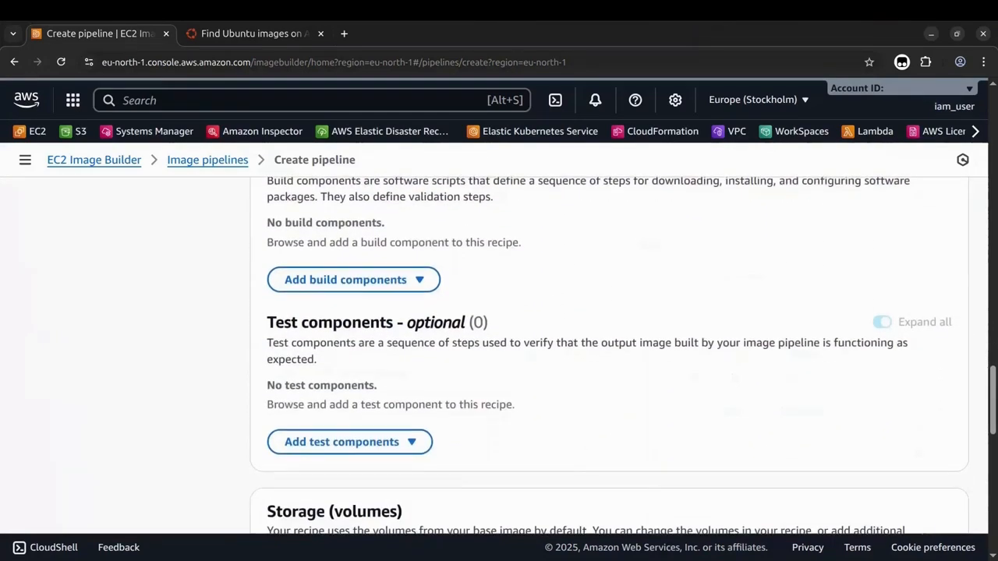
scroll(608, 350, "up", 1)
scroll(608, 350, "up", 1)
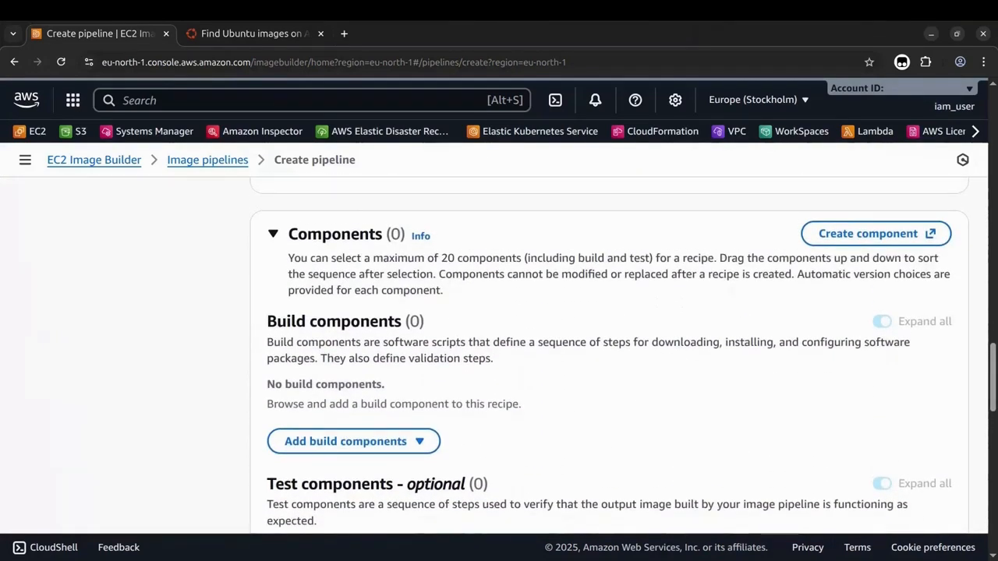
left_click(868, 233)
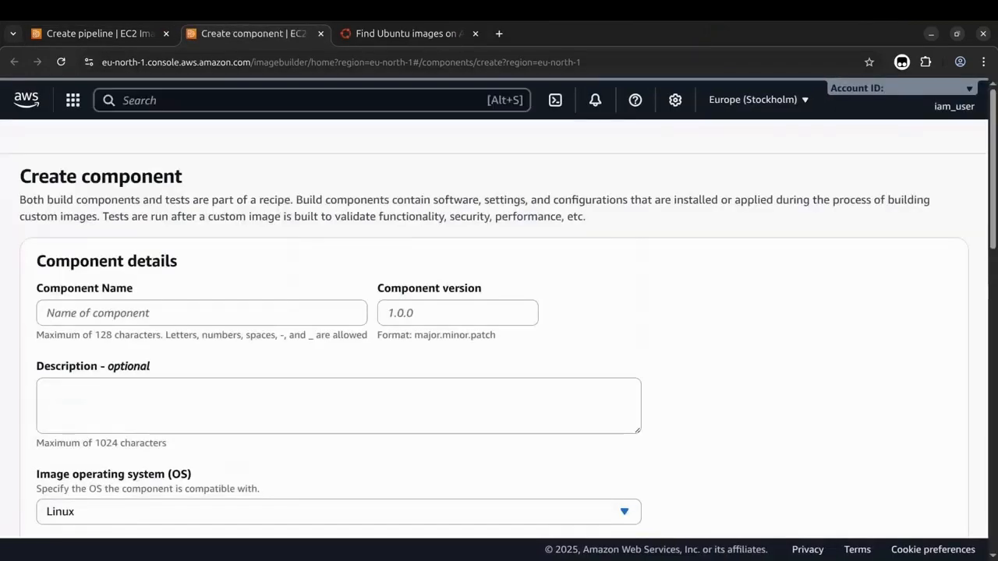
Step: Name the component enabling-FIPS and set its version to 1.0.0
left_click(201, 337)
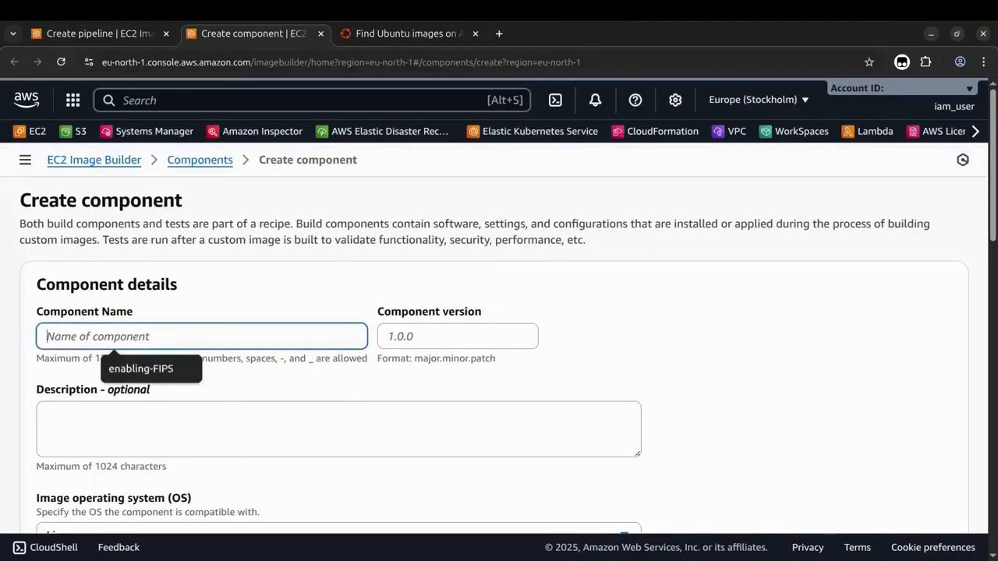
left_click(151, 369)
left_click(458, 337)
key("Down")
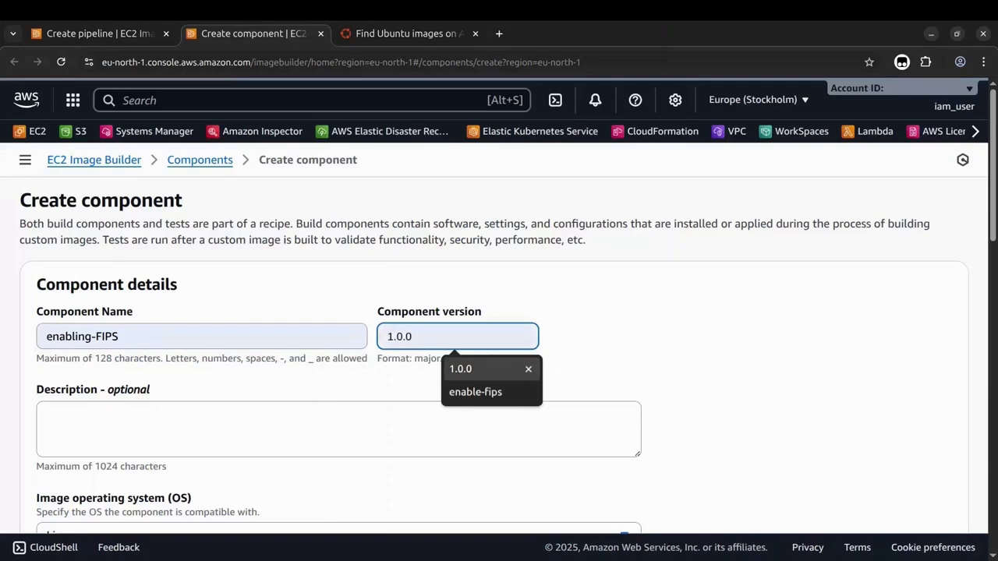
key("Return")
Step: Set Ubuntu 22 as the component's compatible OS version
scroll(338, 366, "down", 2)
left_click(339, 422)
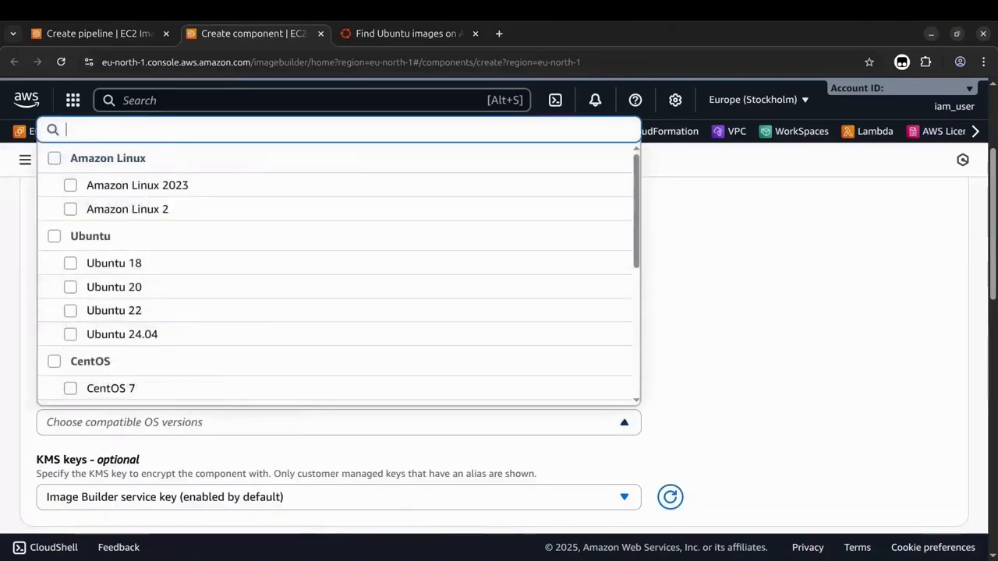
left_click(114, 311)
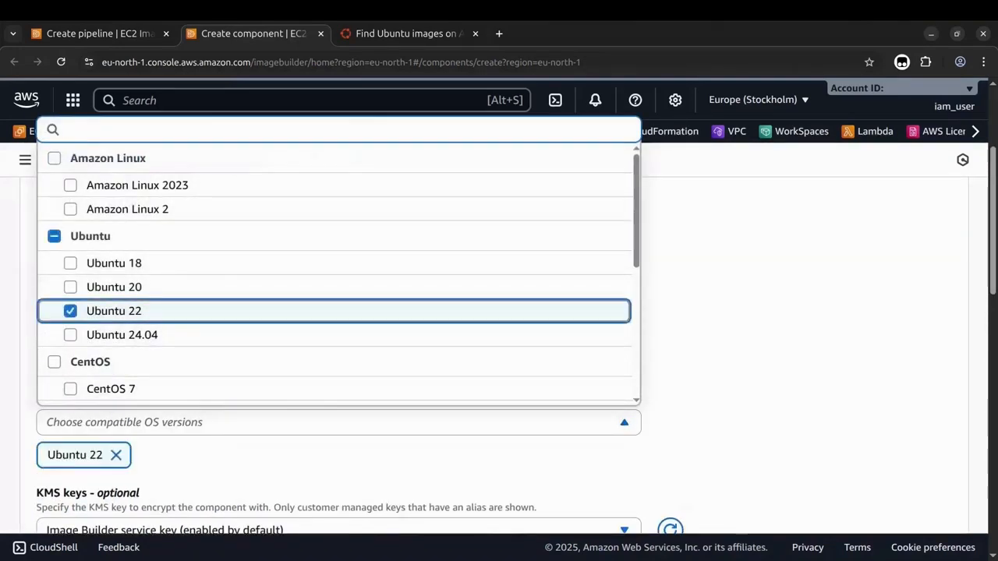
key("Escape")
scroll(499, 339, "down", 3)
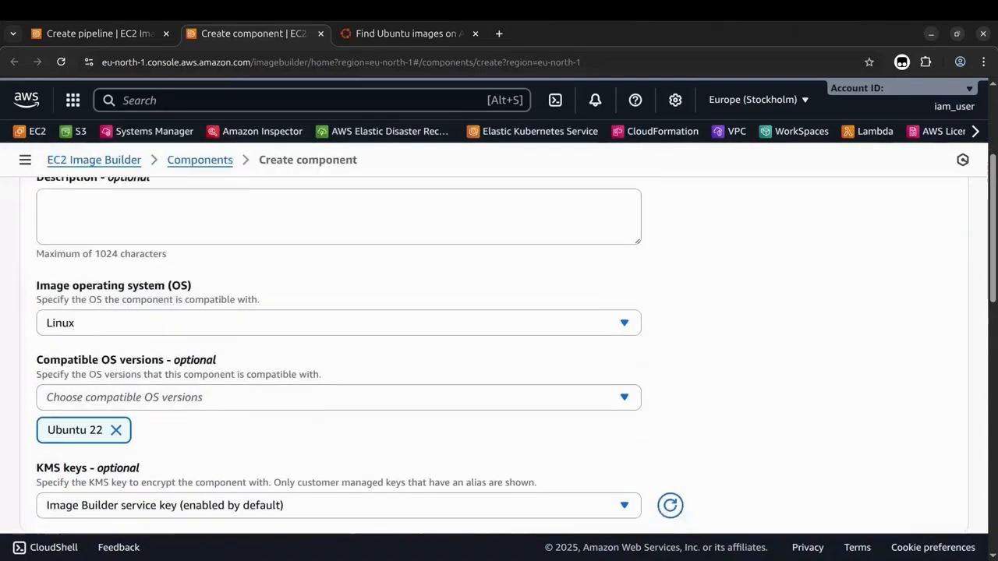
Step: Load the build example into the component's definition document and review its phases
scroll(499, 351, "down", 2)
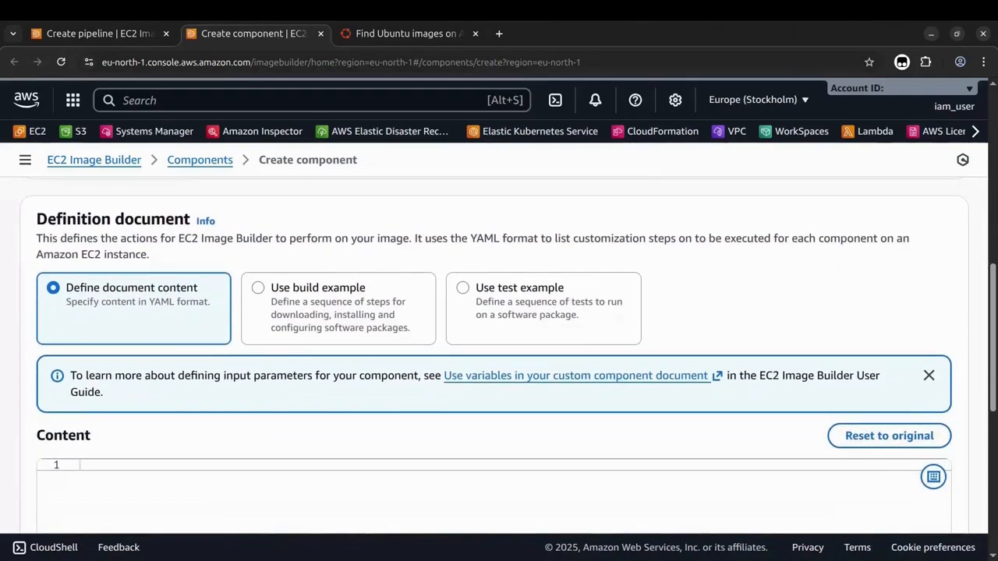
left_click(258, 287)
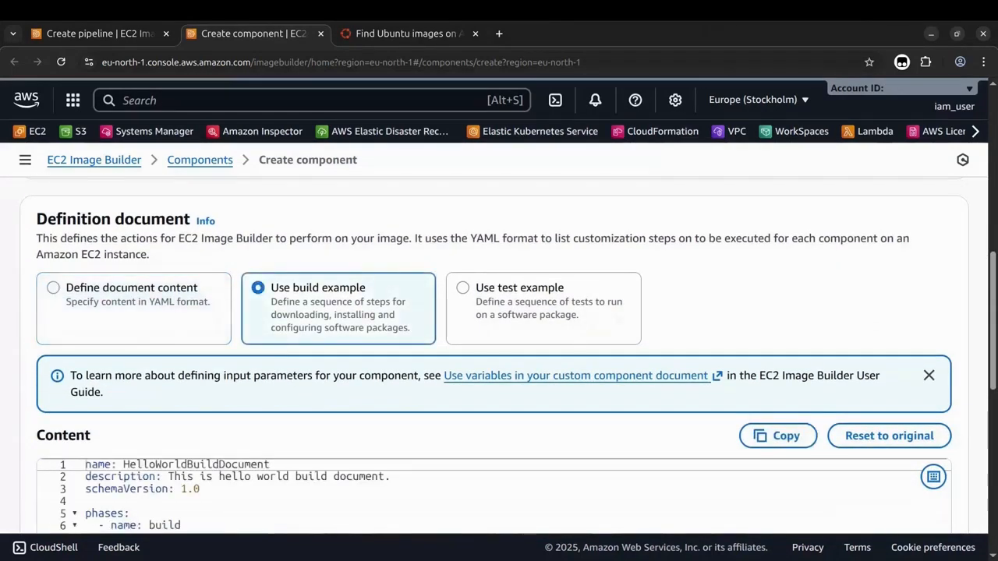
scroll(499, 350, "down", 3)
scroll(498, 351, "up", 2)
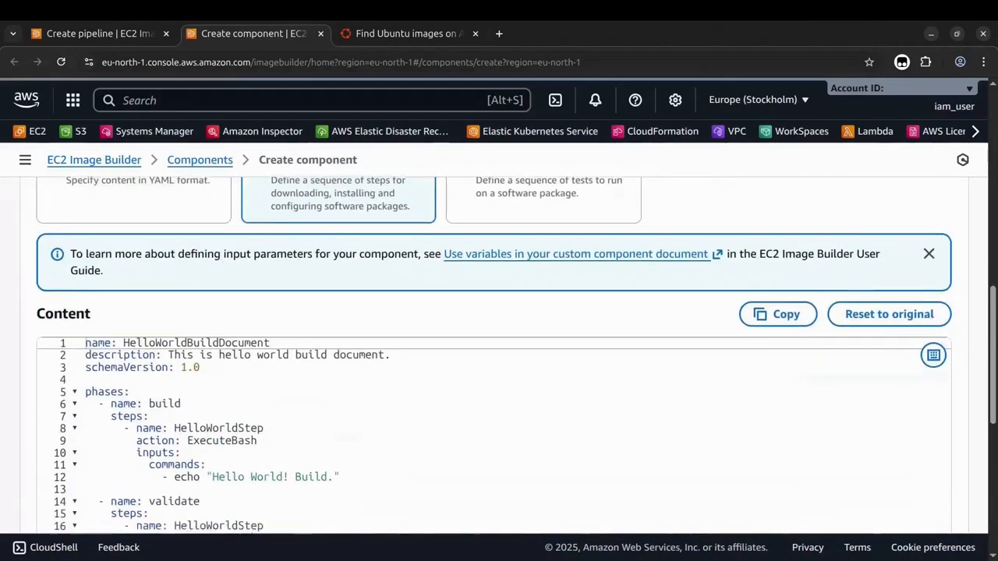
scroll(499, 350, "down", 2)
scroll(499, 351, "down", 1)
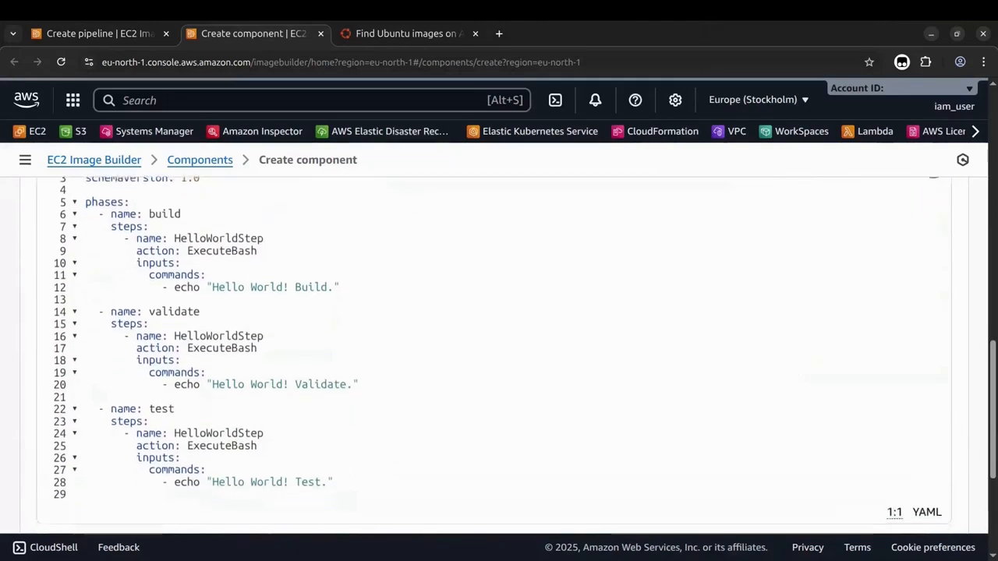
Step: Delete the whole test phase from the definition document, including the blank line before it
left_click_drag(335, 452, 86, 379)
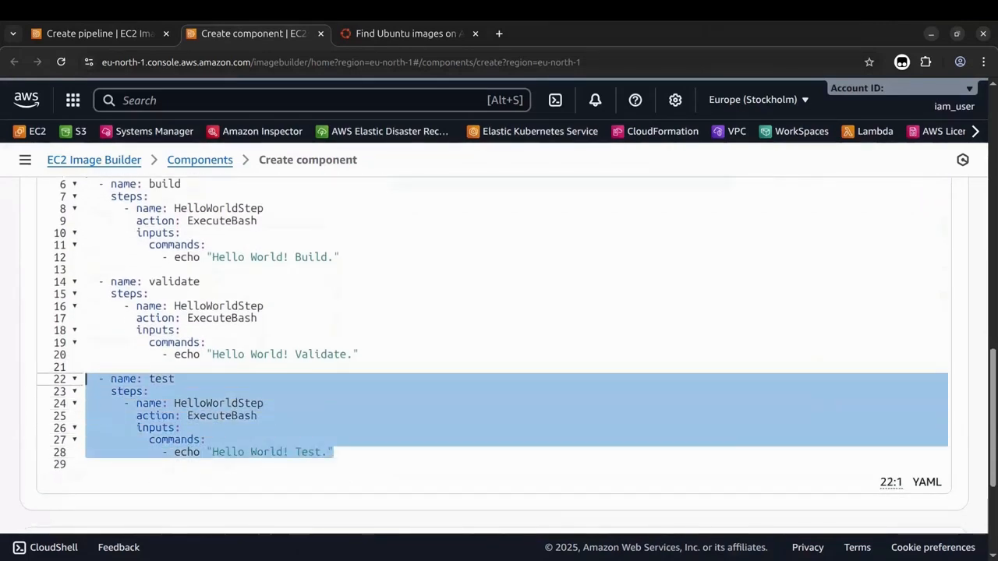
key("BackSpace")
key("BackSpace")
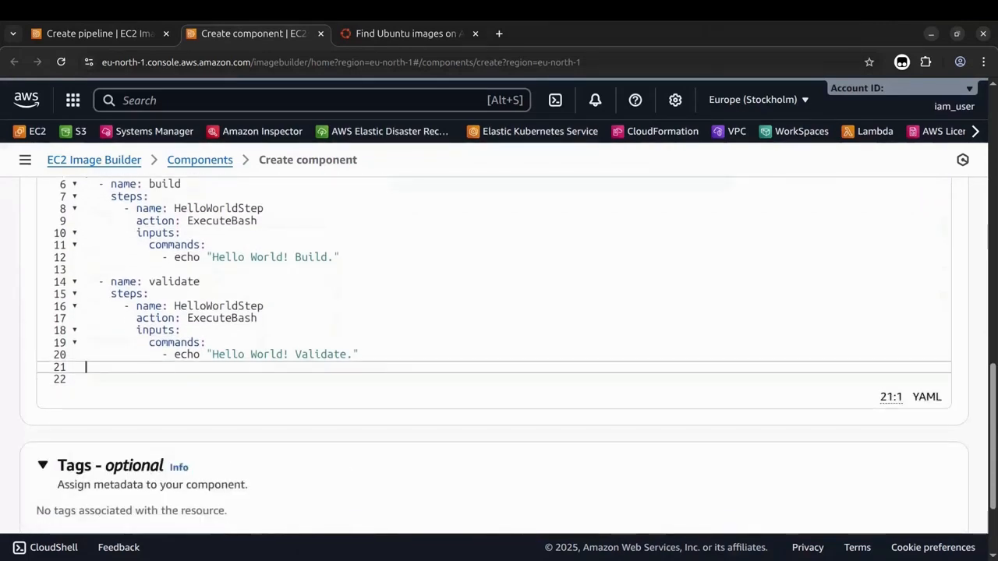
Step: Set the document's name to EnableFIPS and its description to "This will enable FIPS on an Ubuntu Pro machine"
scroll(499, 351, "up", 2)
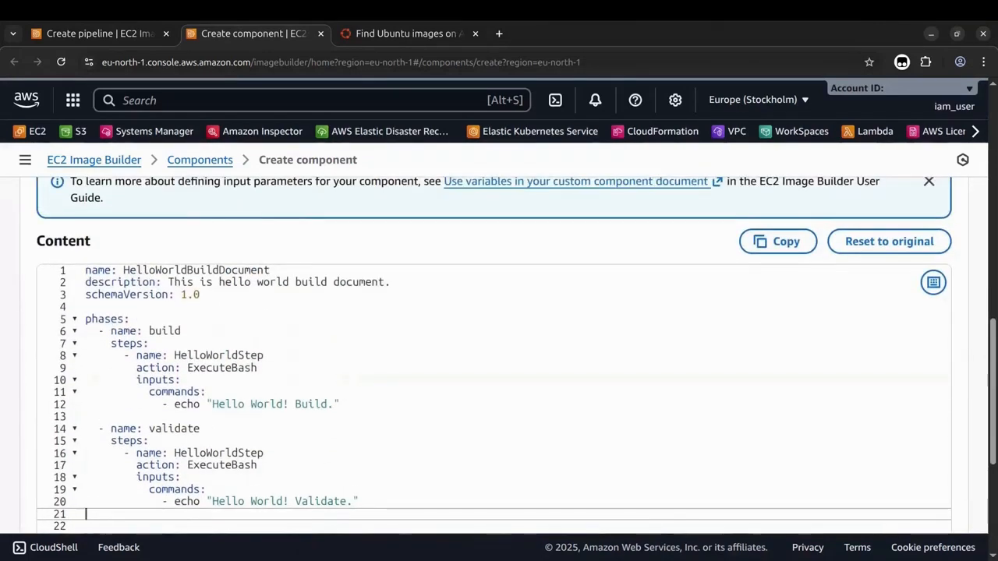
double_click(195, 270)
type("EnableFIPS")
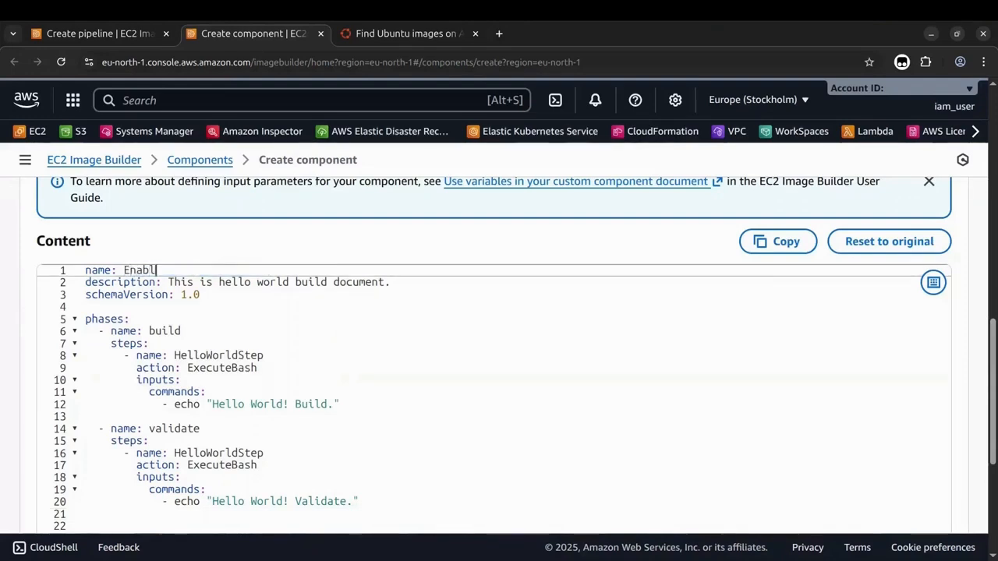
type("will enable F")
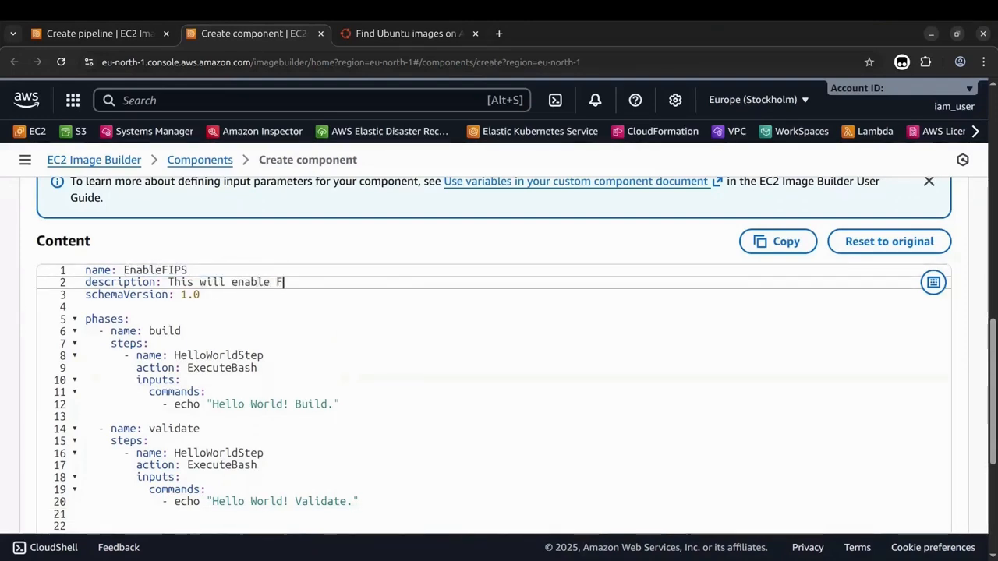
type("IPS on an Ubuntu ")
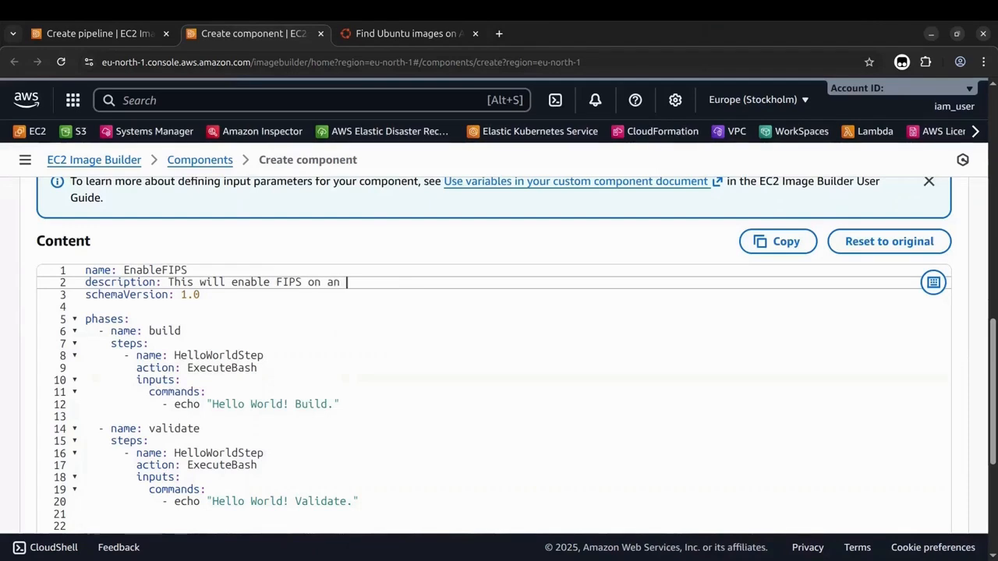
type("Pro machine")
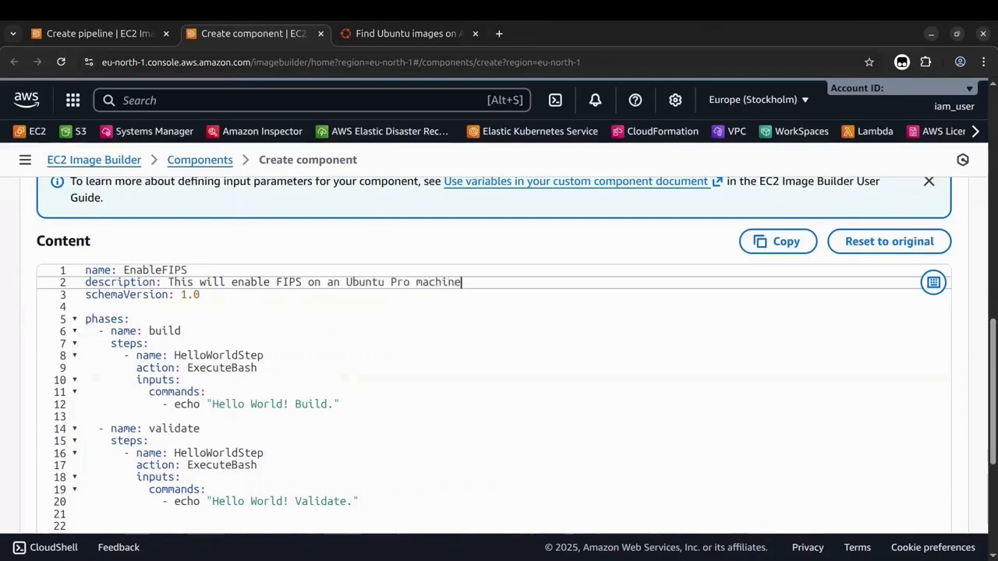
Step: Rename the build phase's step to EnableFIPS and replace its echo command with "pro status --wait"
double_click(201, 356)
type("EnableFIPS")
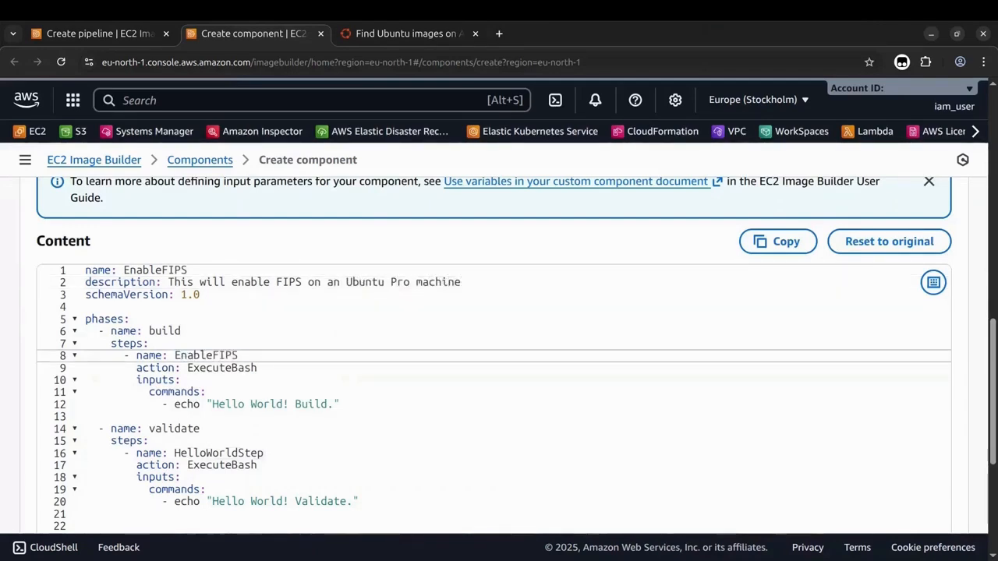
left_click_drag(174, 404, 341, 404)
type("pro status")
type("-")
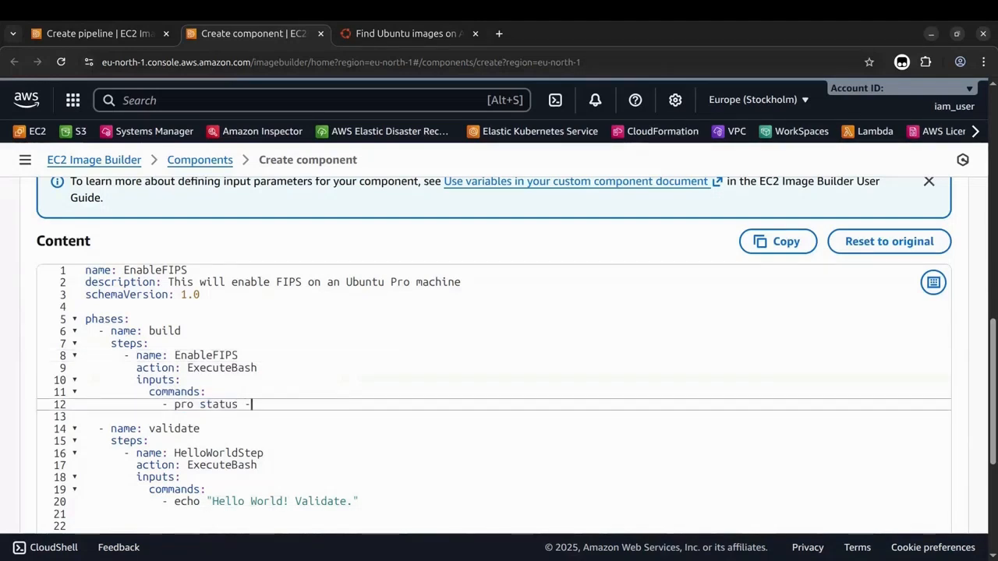
type("-wait")
Step: Add "pro enable fips-updates --assume-yes" as the second command of the EnableFIPS build step
key("Return")
type("- ")
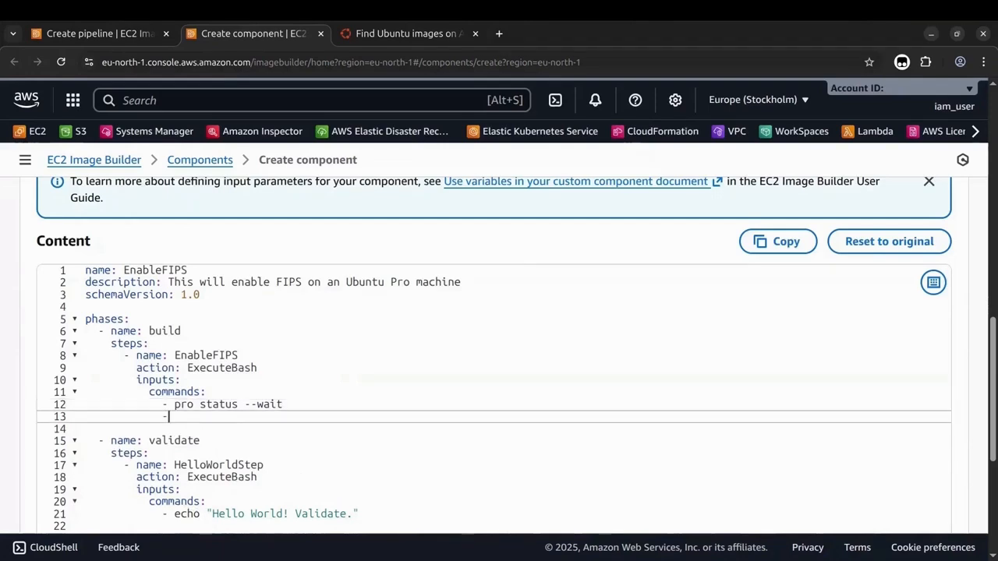
type("pro enable f")
type("ips-upda")
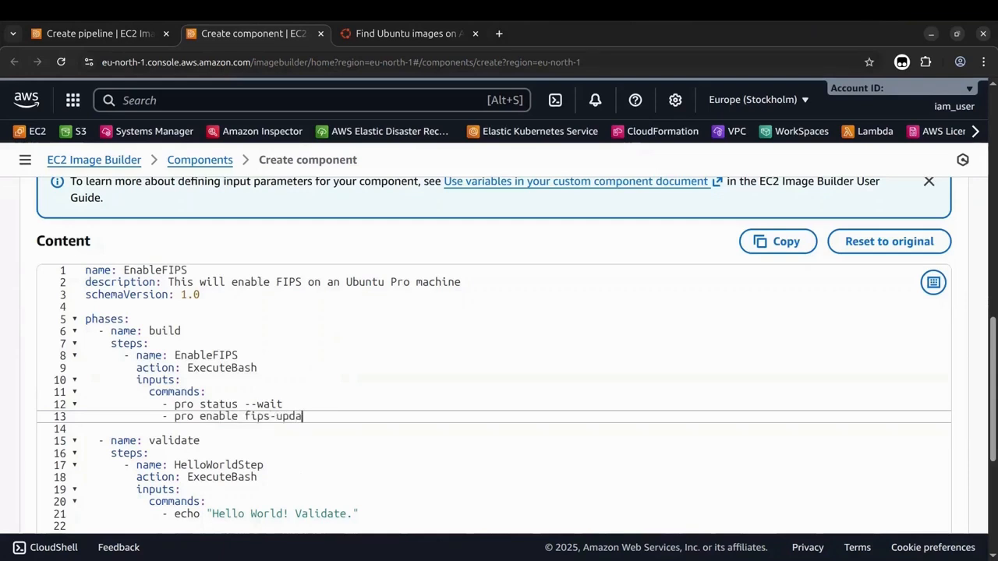
type("tes --assume-yes")
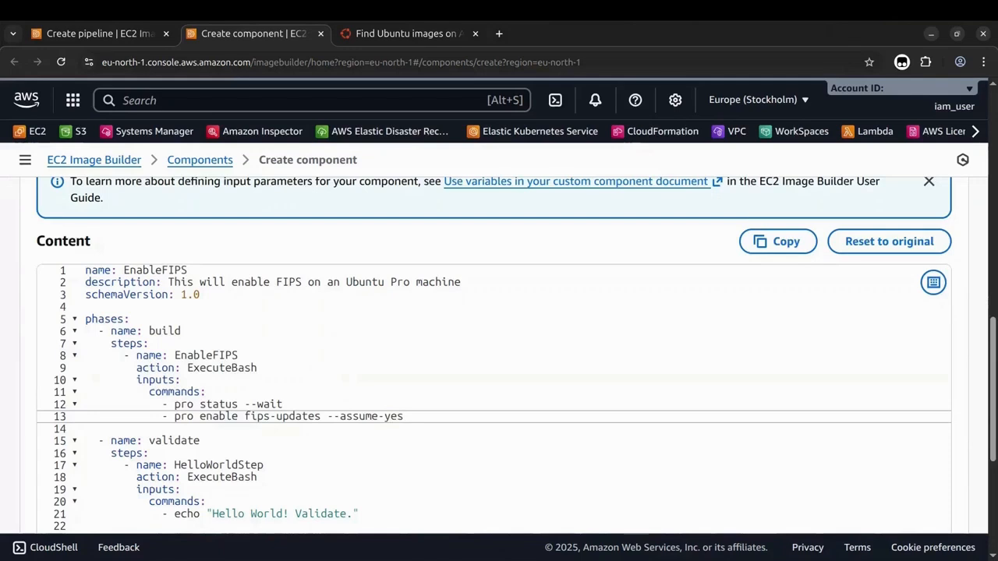
left_click_drag(328, 417, 405, 417)
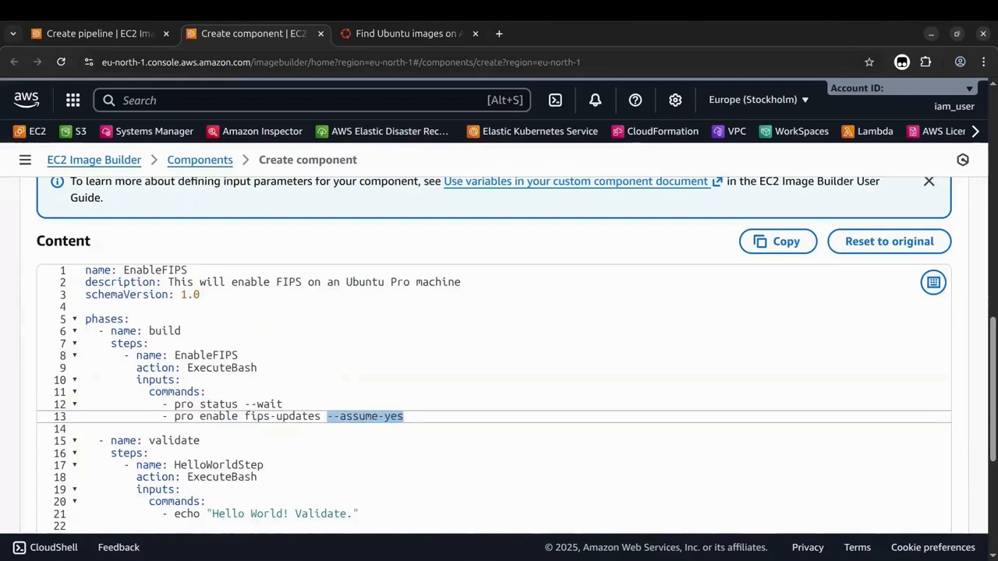
Step: Rename the validate phase's HelloWorldStep to ValidatesFIPSEnabled in the definition document
scroll(494, 355, "down", 3)
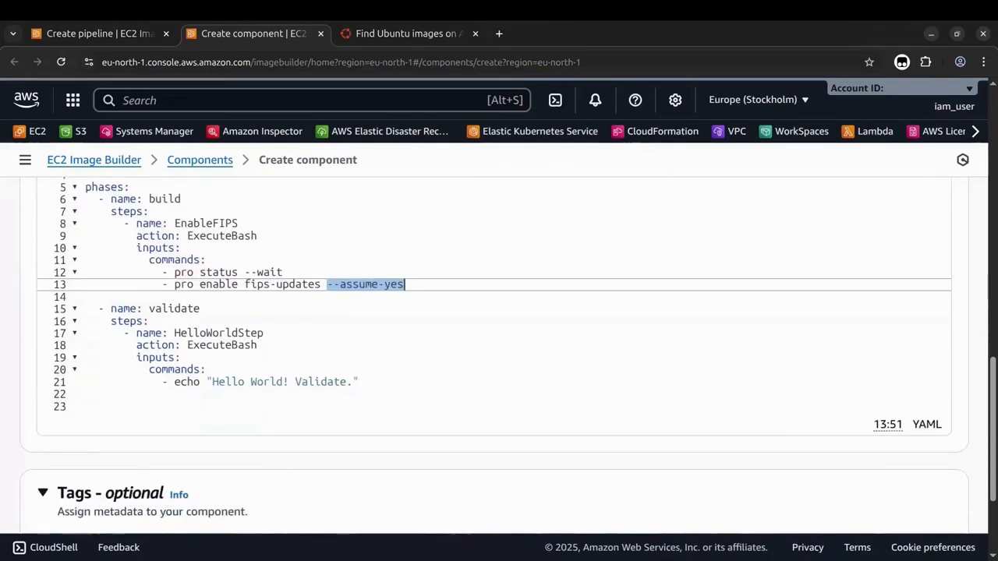
double_click(220, 333)
type("Validat")
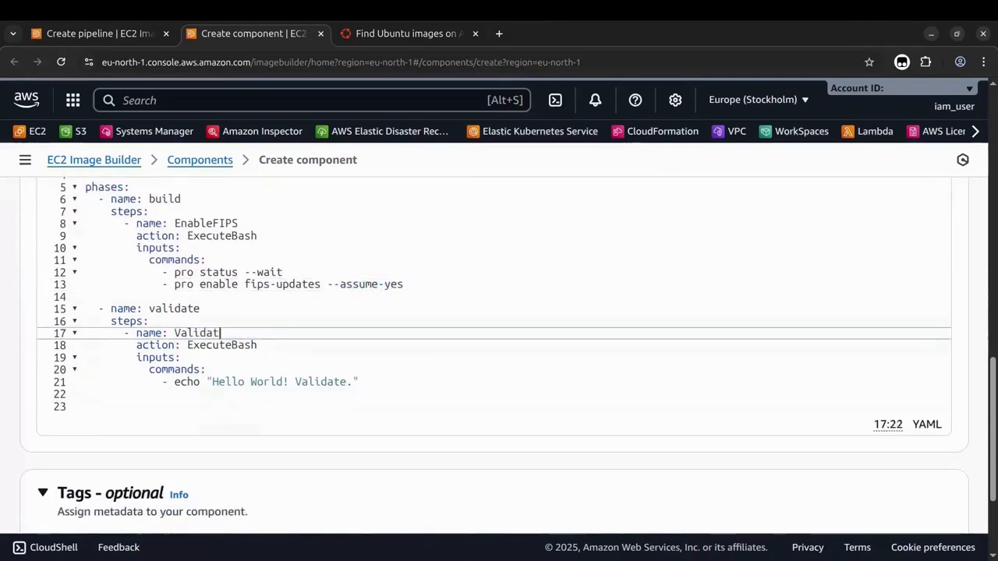
type("esFIPSEnabled")
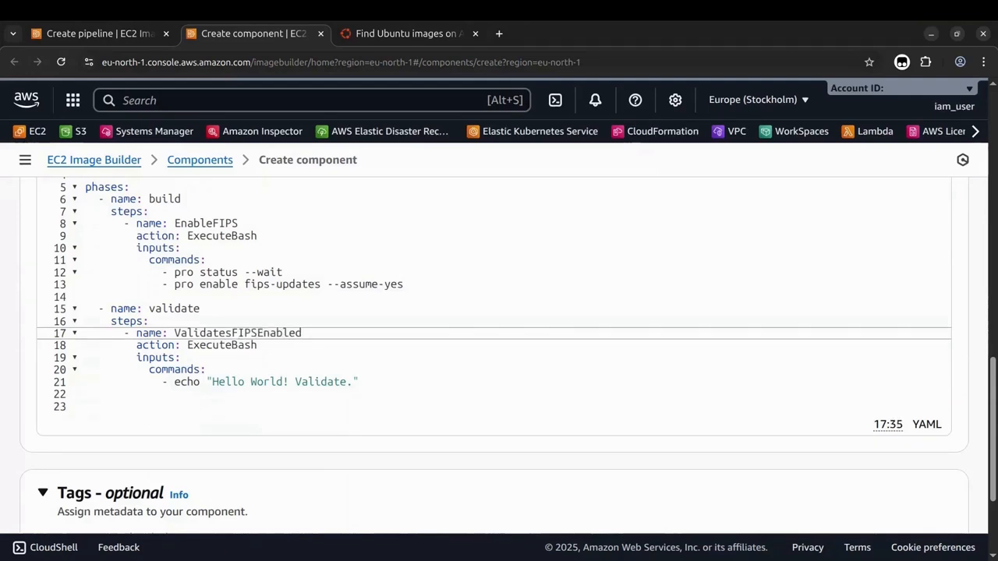
Step: Replace the validate step's echo command with "(pro api u.pro.status.enabled_services.v1 | grep -q fips)" and create the component
left_click_drag(174, 382, 362, 384)
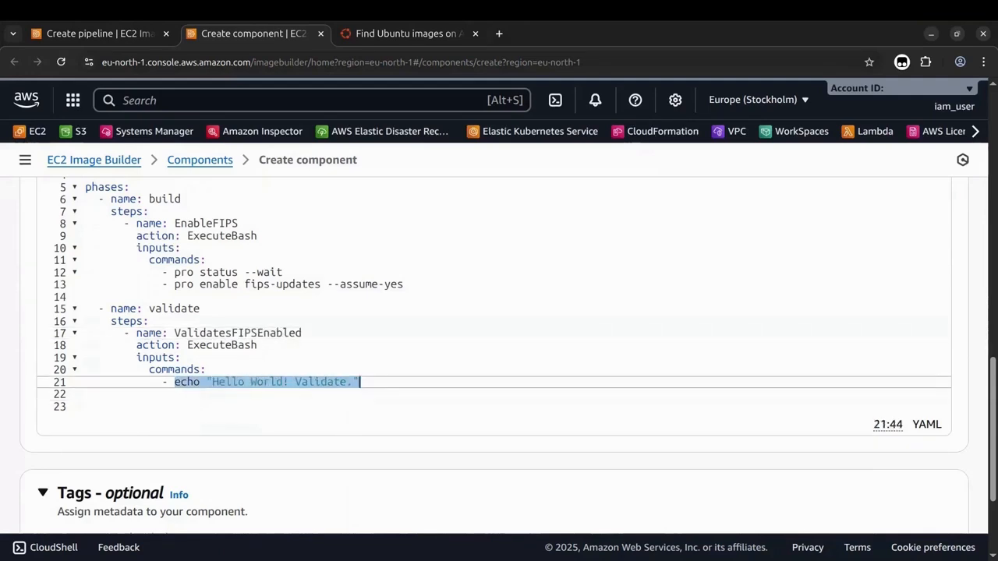
type("(pro api u.pro.status.enabled_services.v1 | grep -q fips)")
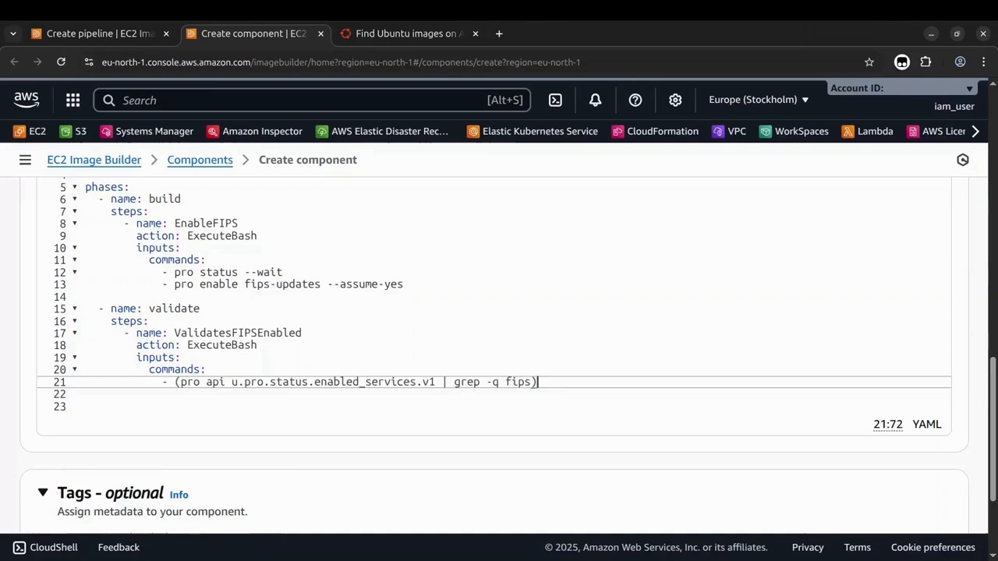
left_click_drag(181, 382, 533, 382)
scroll(533, 382, "down", 2)
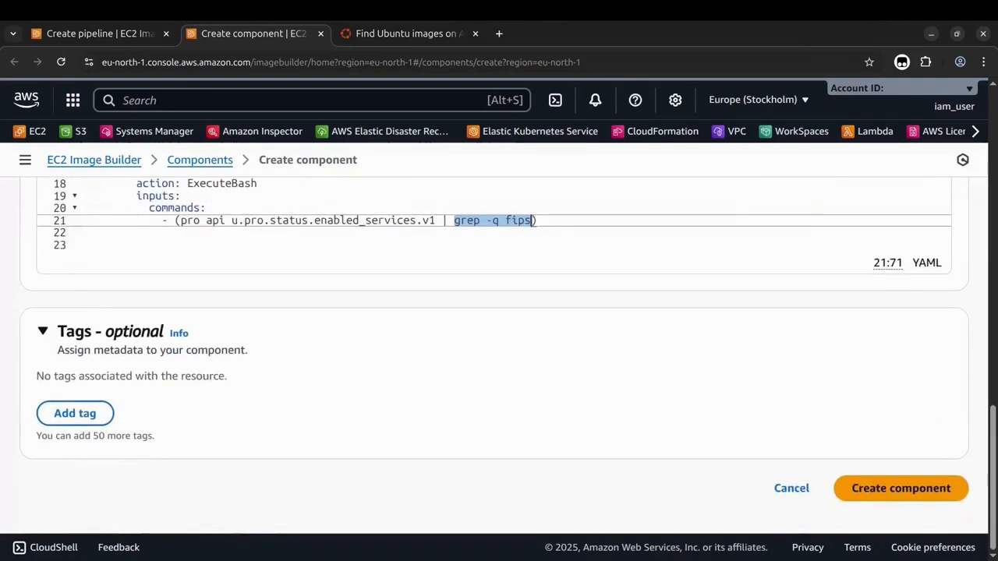
left_click(900, 488)
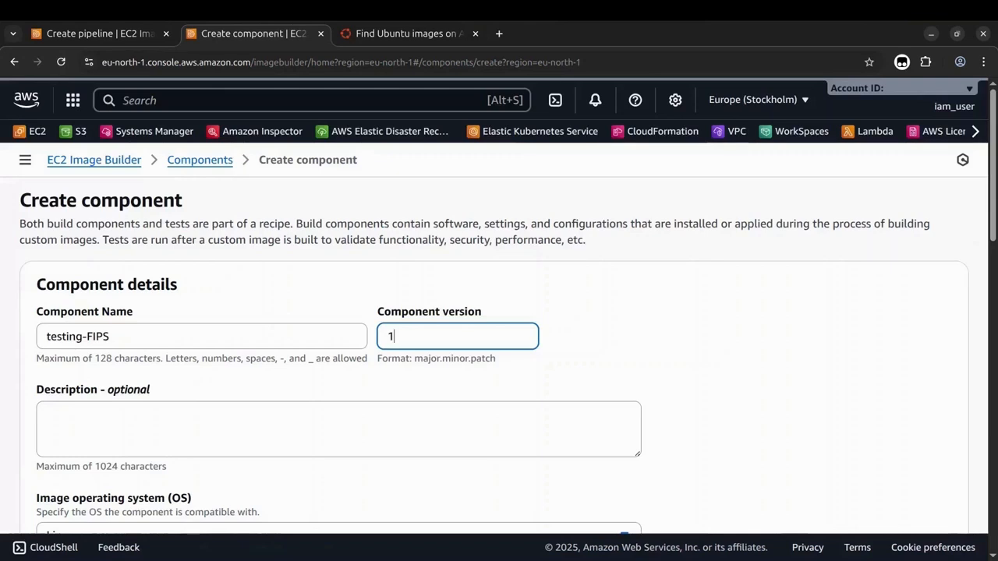
Step: Complete the testing-FIPS component's version as 1.0.0 and describe it as "Tests a booted machine if is on FIPS mode"
type(".0.0")
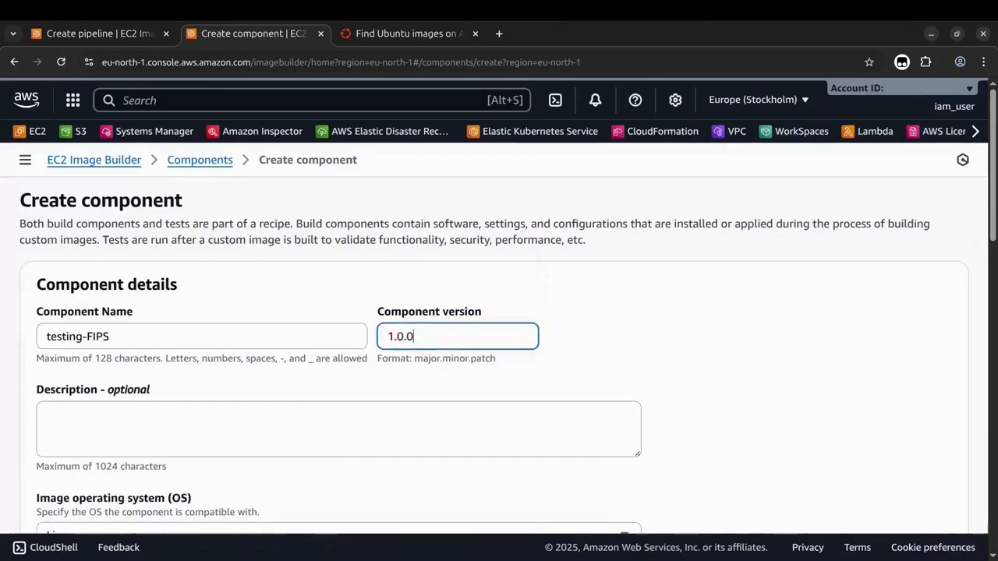
key("Tab")
type("Tes")
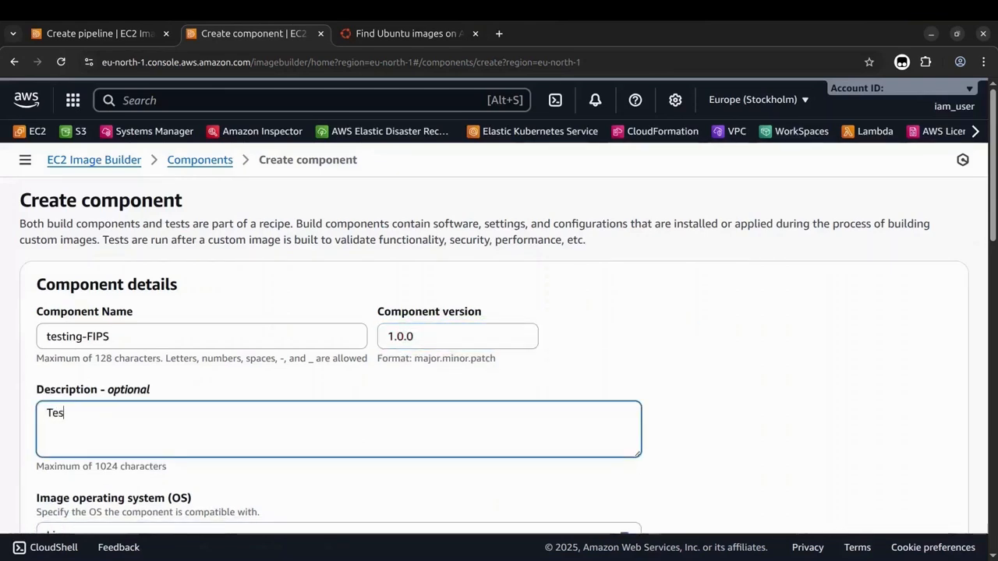
type("ts a booted")
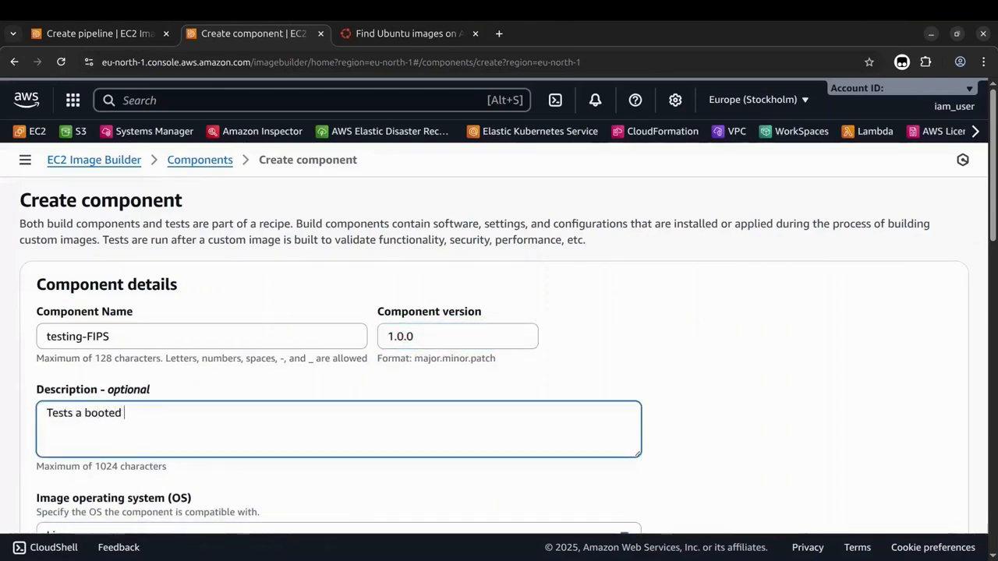
Step: Select Ubuntu 22 as the compatible OS version of the testing-FIPS component
scroll(338, 351, "down", 3)
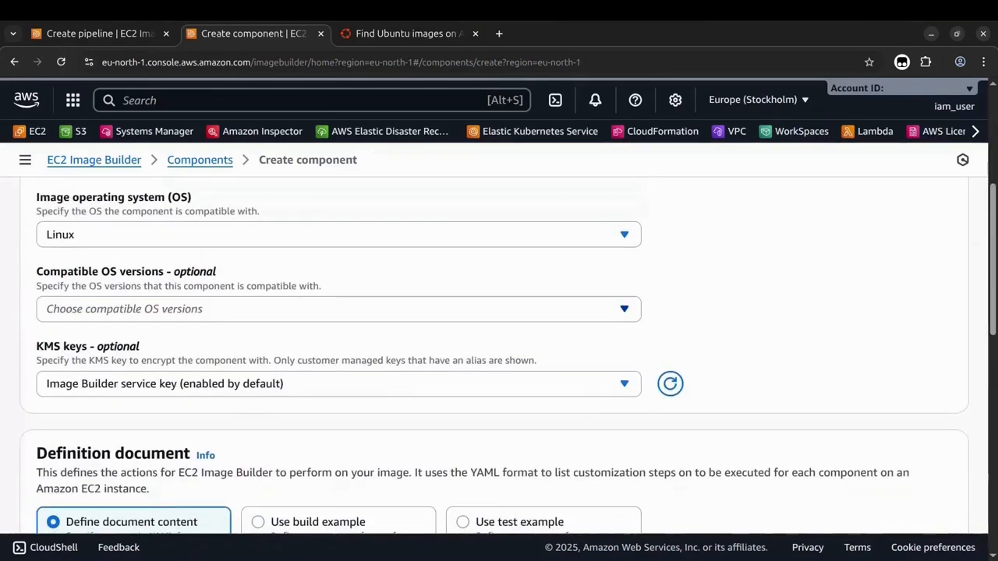
left_click(339, 310)
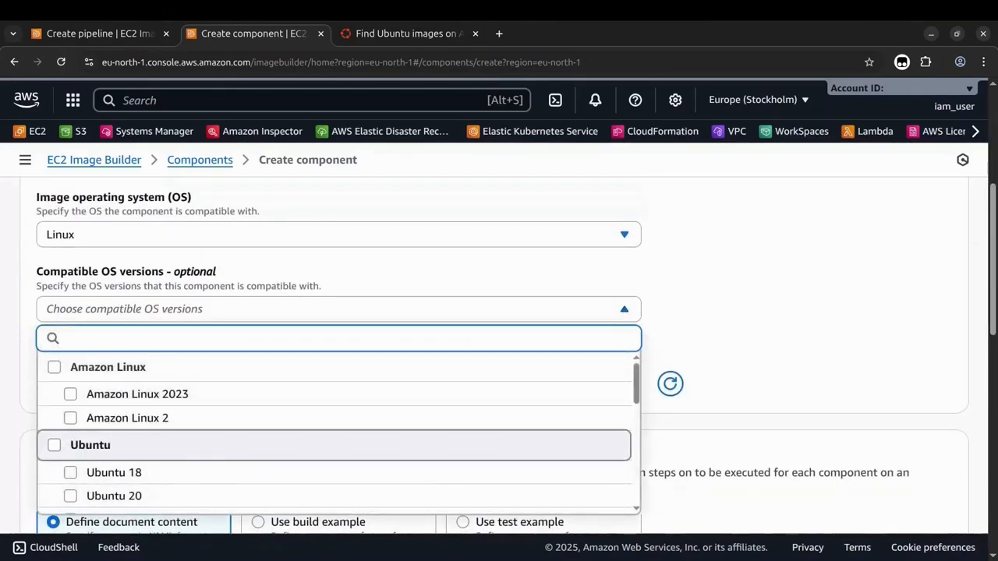
key("Down")
key("Down")
key("Down")
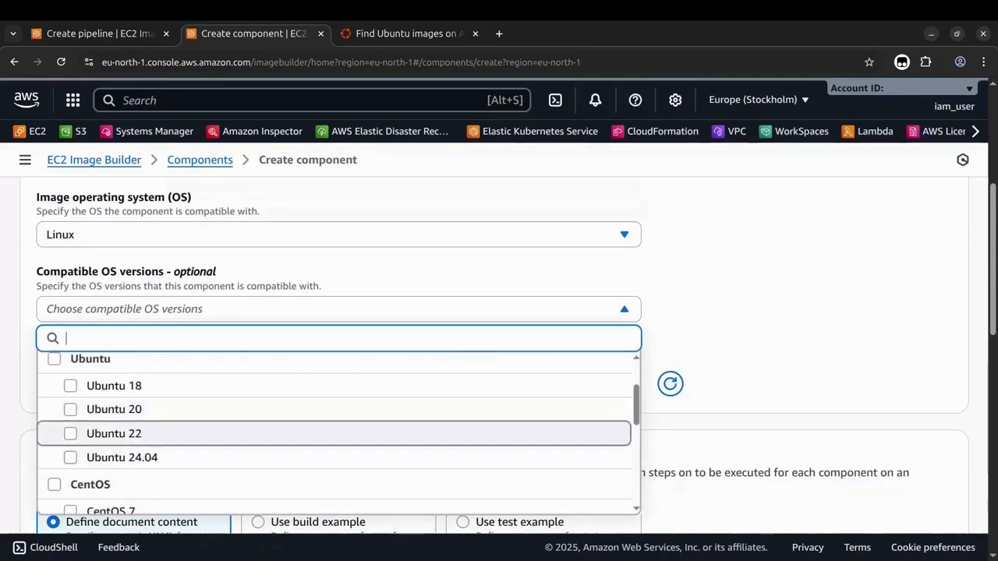
left_click(114, 433)
left_click(741, 343)
Step: Base the definition document on the test example and set its name to TestFIPSEnabled
scroll(740, 343, "down", 3)
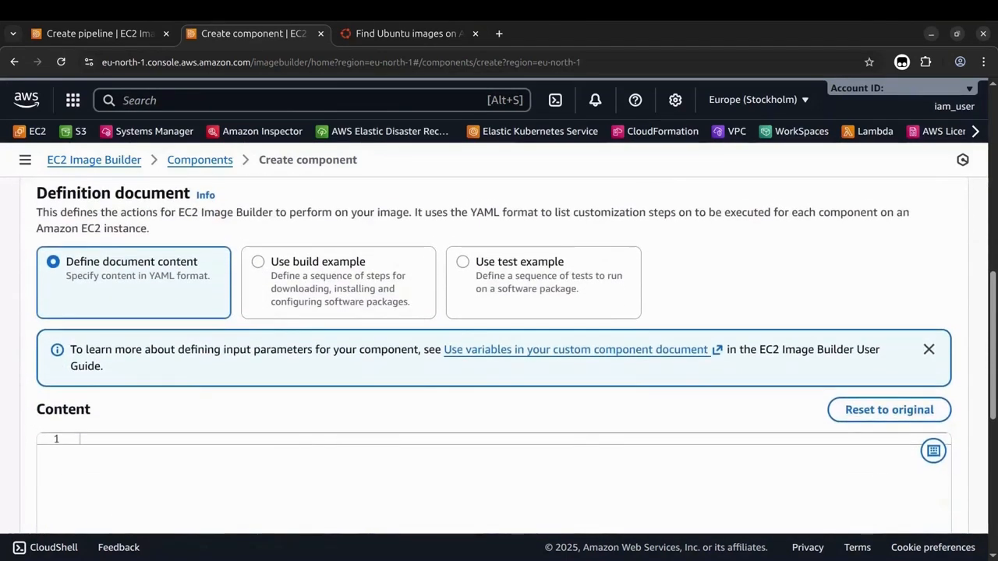
left_click(327, 273)
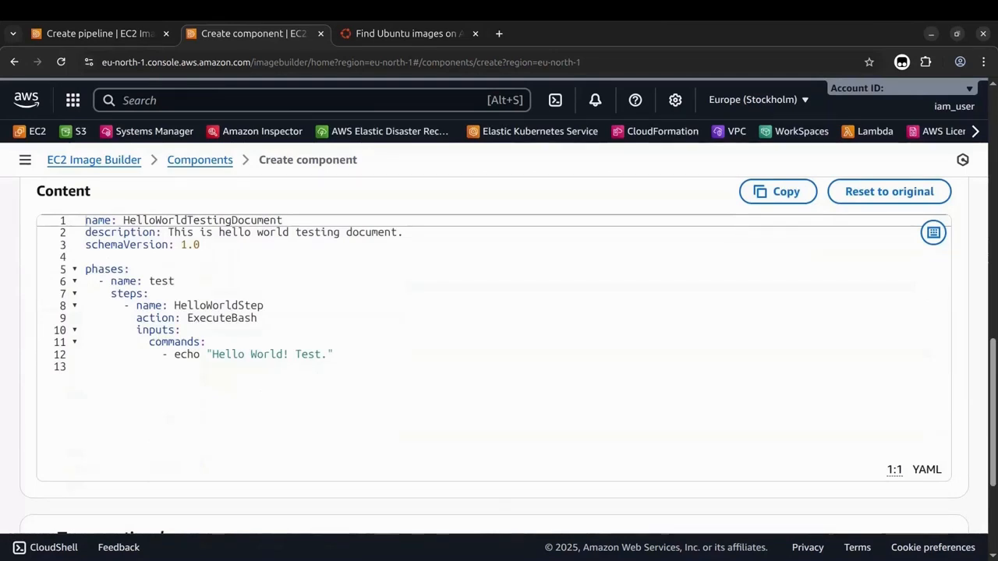
left_click_drag(283, 220, 123, 221)
type("Tes")
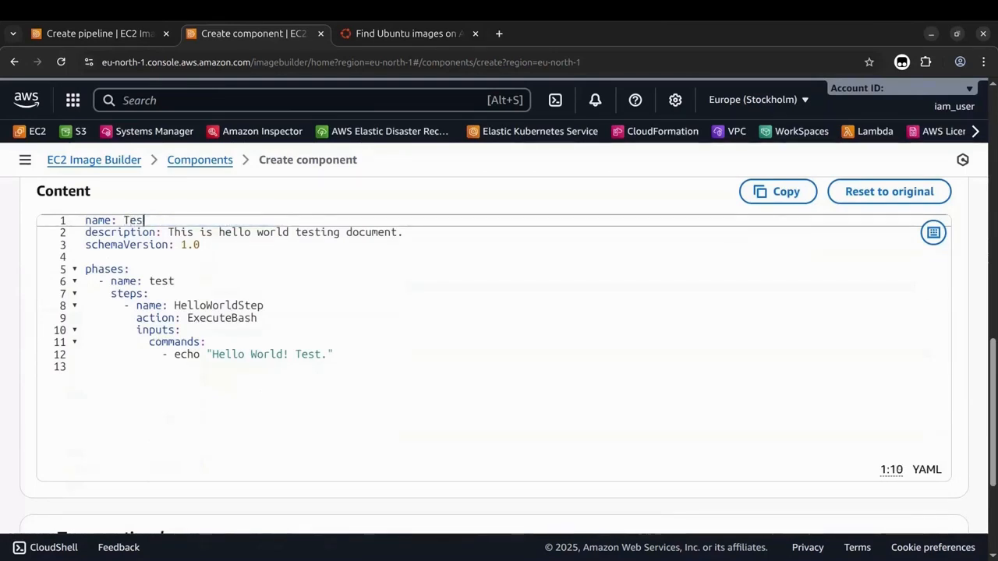
type("tFIPSEnabled")
Step: Set the document's description to "This will test if a machine is running on FIPS mode" and rename its test step to TestsFIPS
left_click_drag(200, 232, 403, 232)
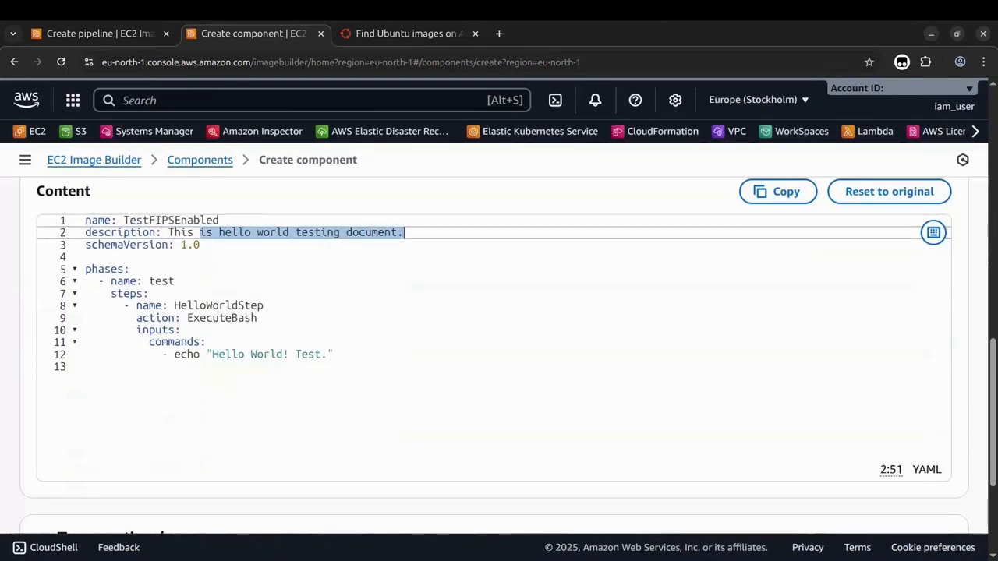
type("will test ")
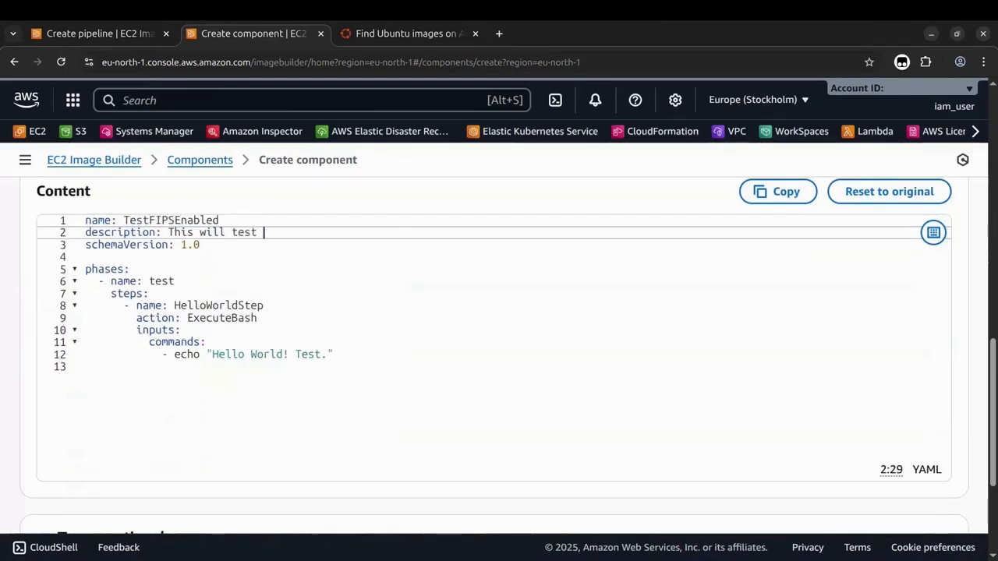
type("if a machine is r")
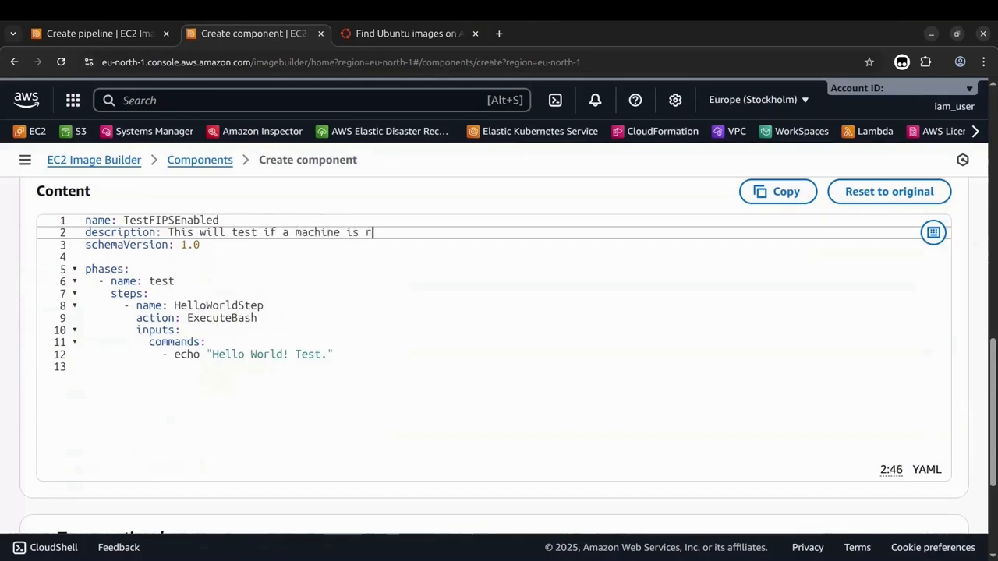
type("unning on FIPS m")
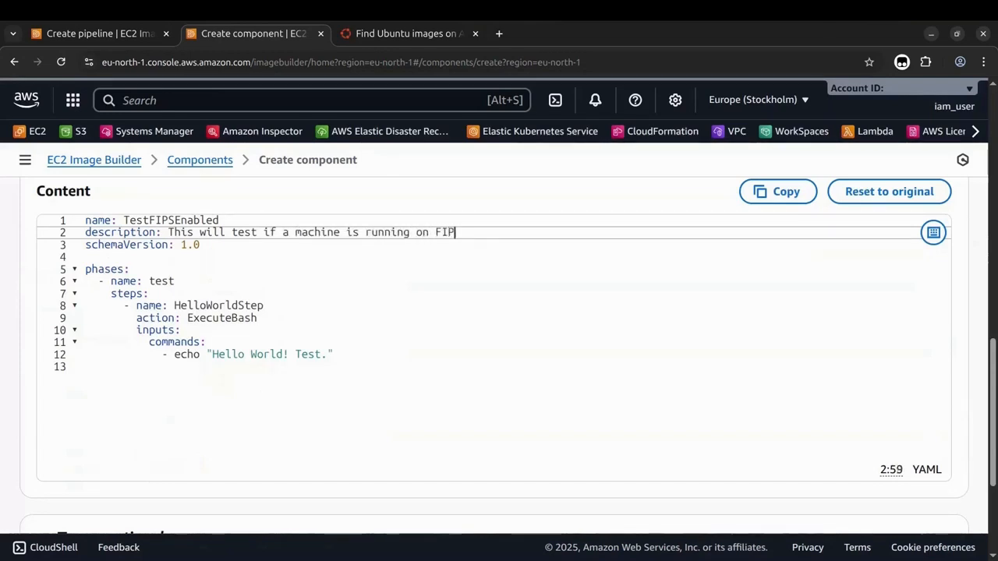
type("ode")
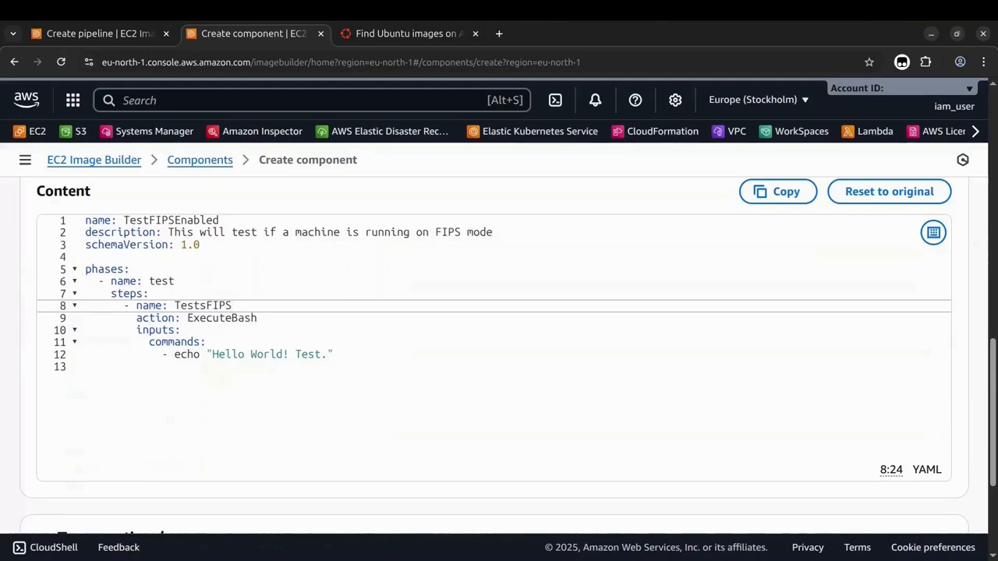
Step: Replace the TestsFIPS step's echo command with "(cat /proc/sys/crypto/fips_enabled | grep -q 1)"
left_click_drag(175, 355, 334, 355)
key("BackSpace")
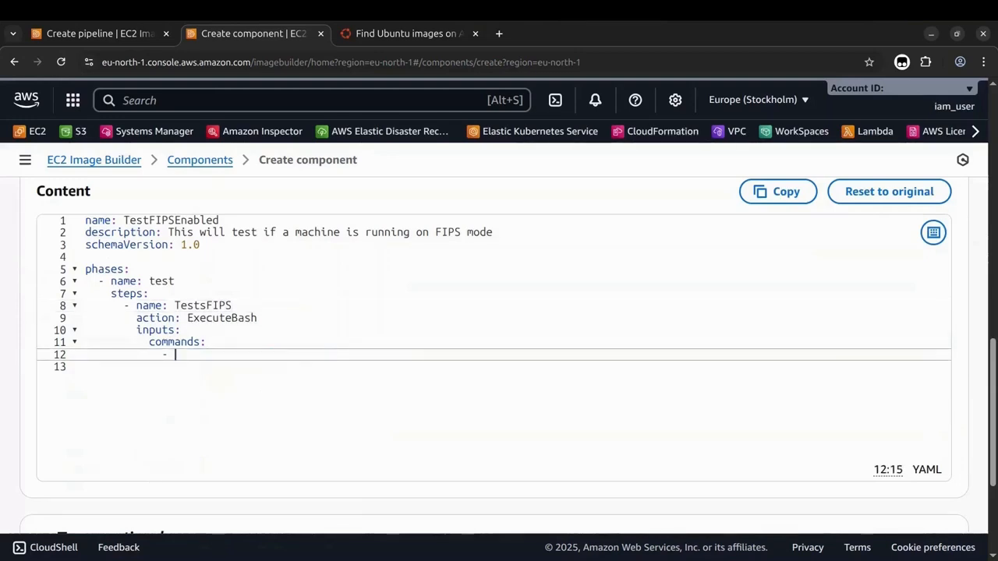
key("ctrl+v")
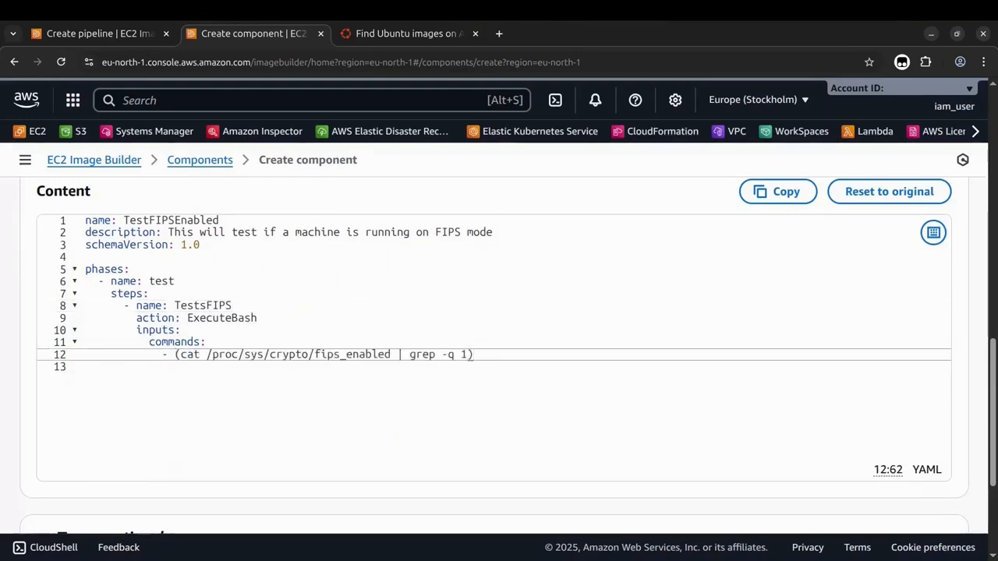
left_click_drag(205, 354, 392, 355)
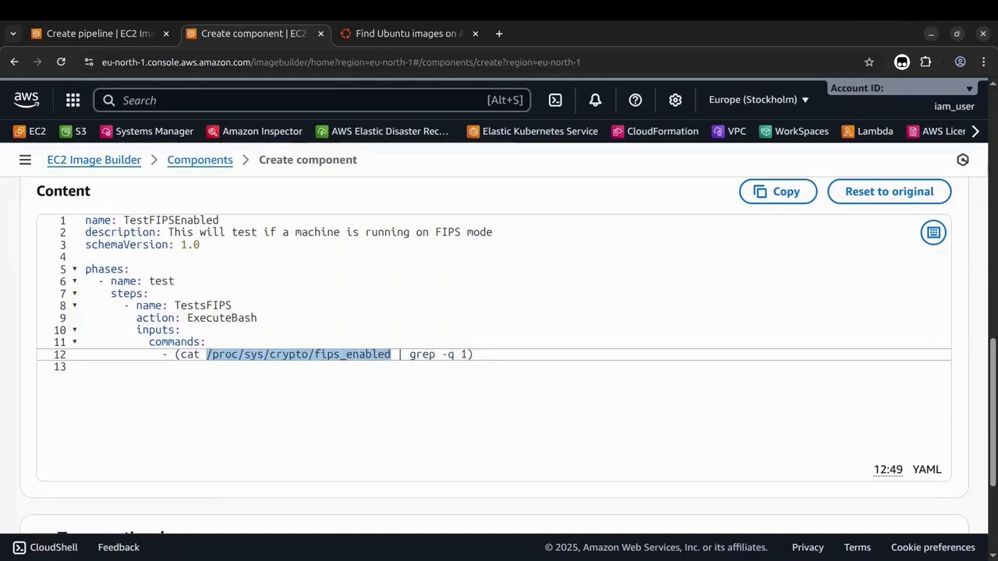
left_click(468, 355)
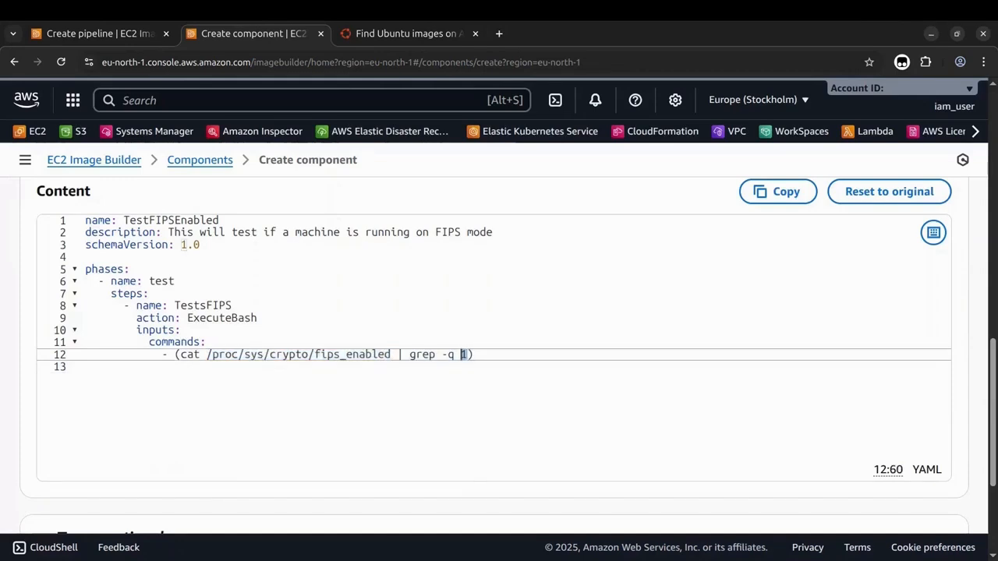
left_click(474, 355)
Step: Check the selected test example type and create the testing-FIPS component
scroll(499, 351, "up", 2)
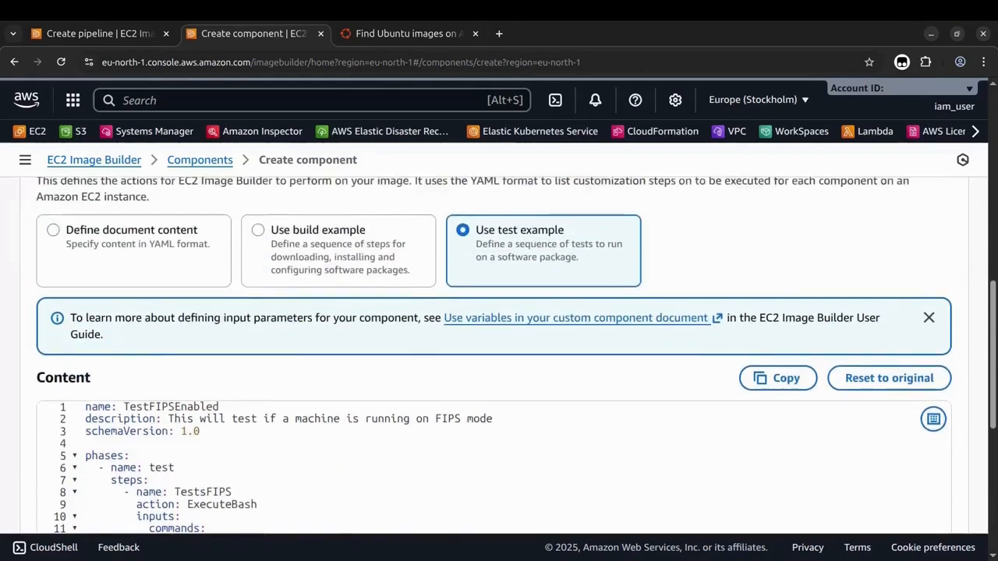
scroll(499, 351, "down", 5)
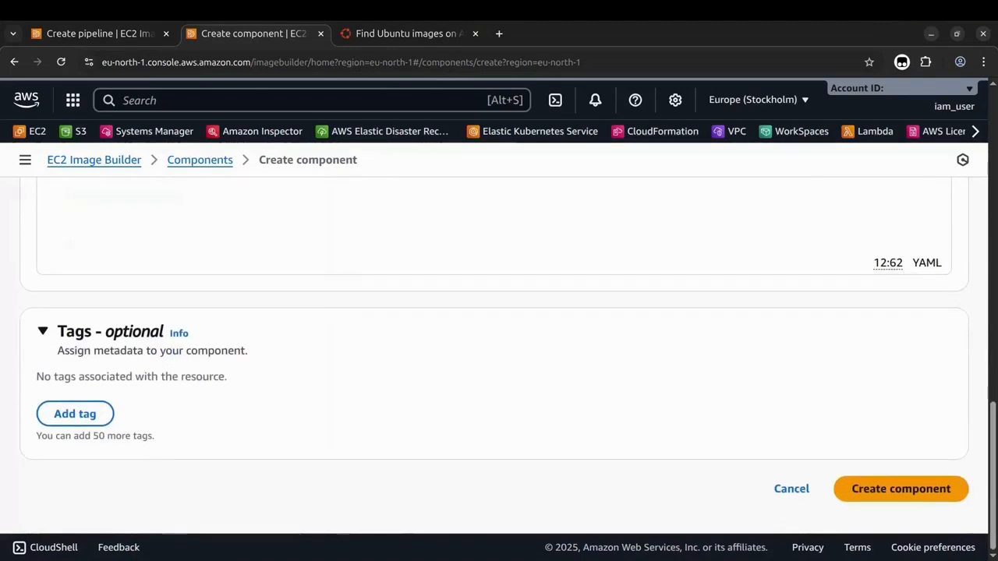
left_click(900, 489)
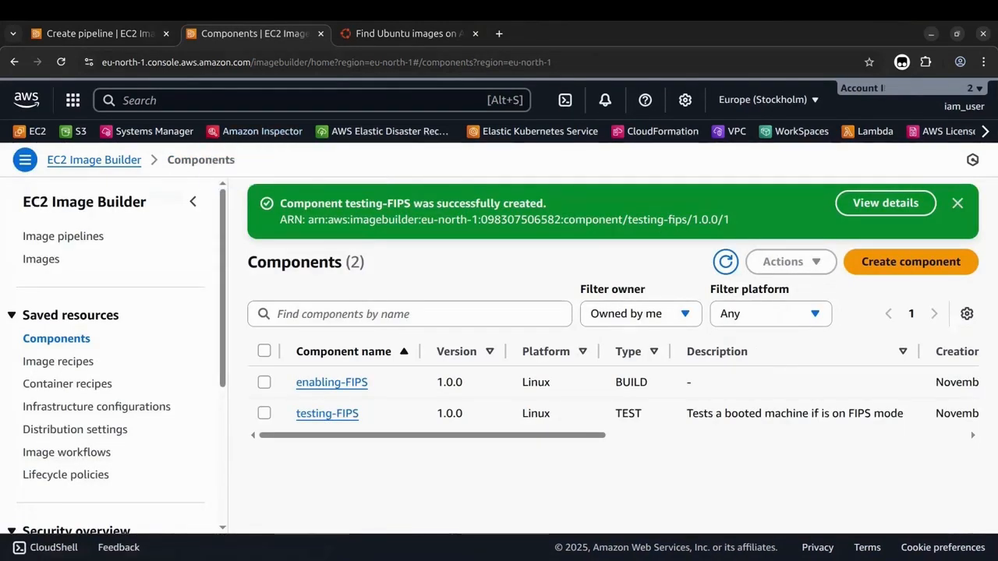
Step: Return to the pipeline being created and add the self-owned enabling-FIPS build component to the recipe, using the latest version available
left_click(99, 33)
scroll(353, 389, "down", 1)
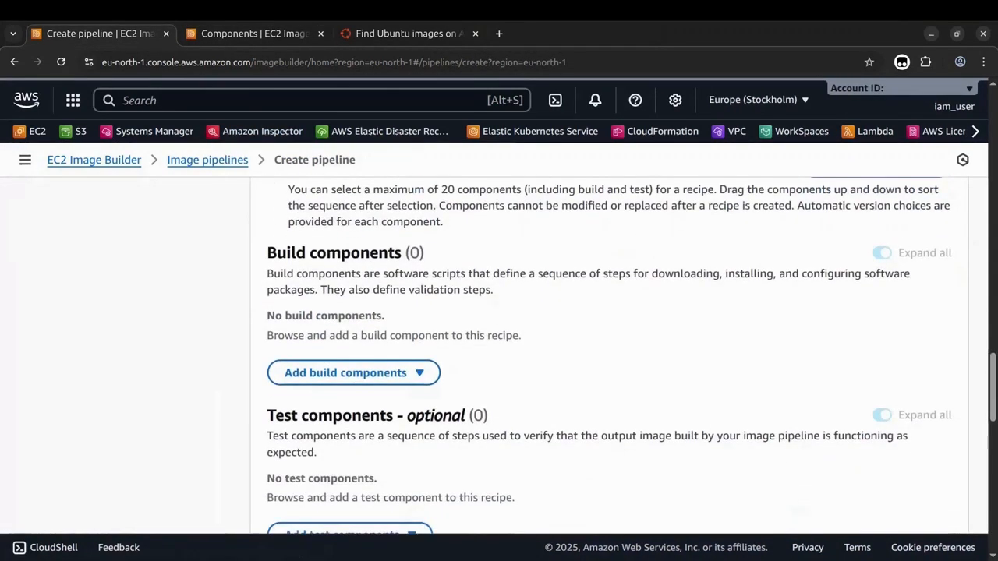
left_click(353, 358)
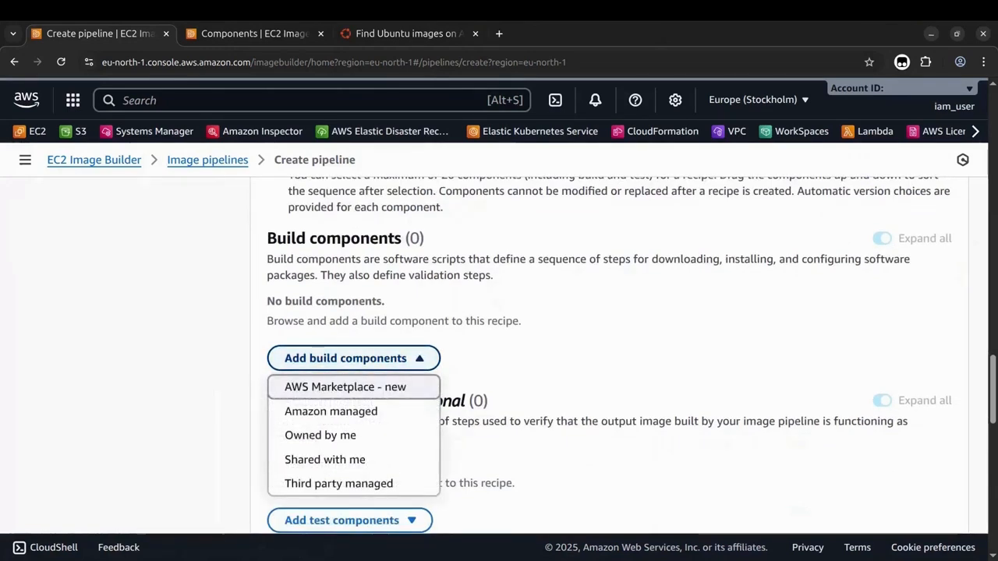
left_click(320, 435)
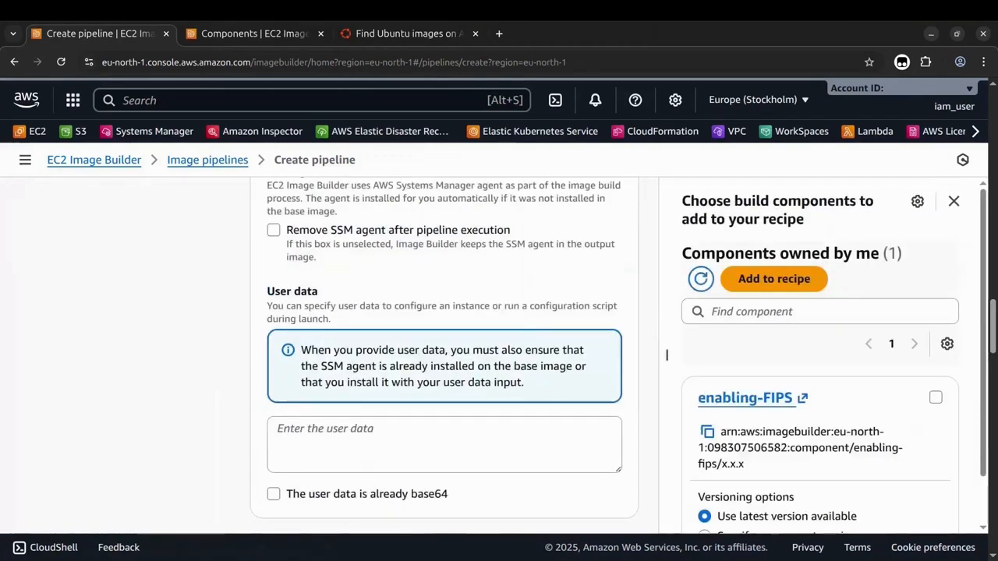
left_click(936, 398)
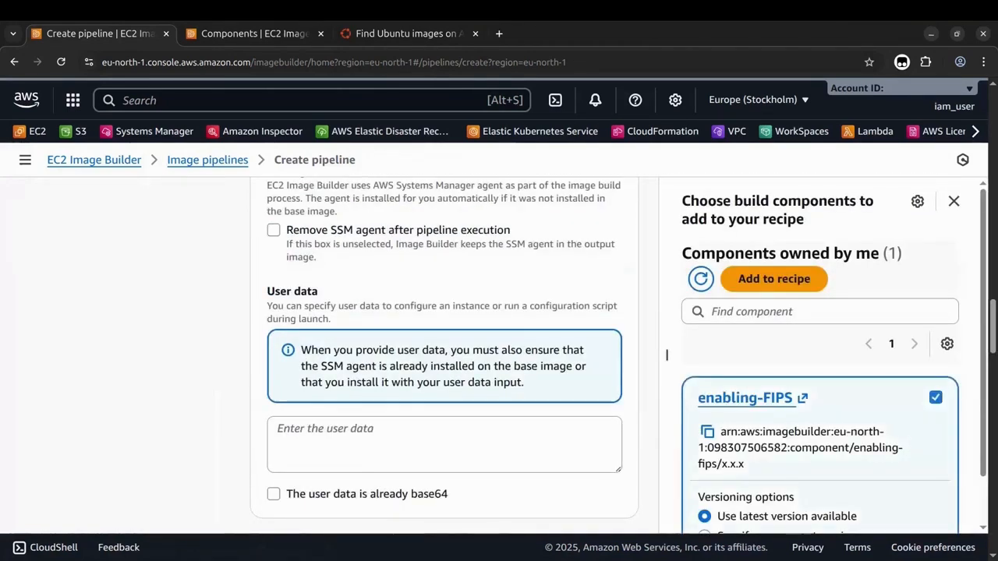
scroll(667, 355, "down", 1)
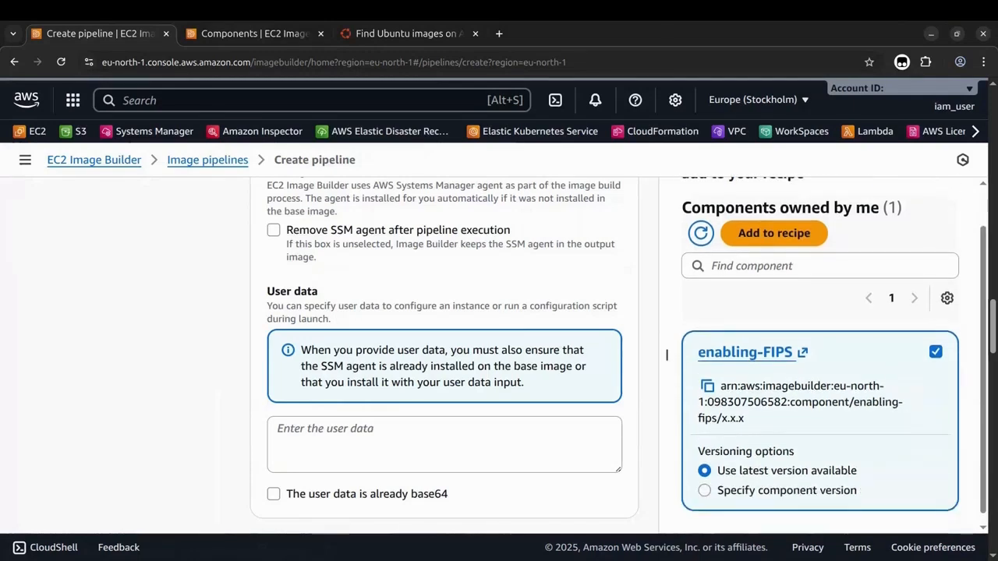
left_click(774, 233)
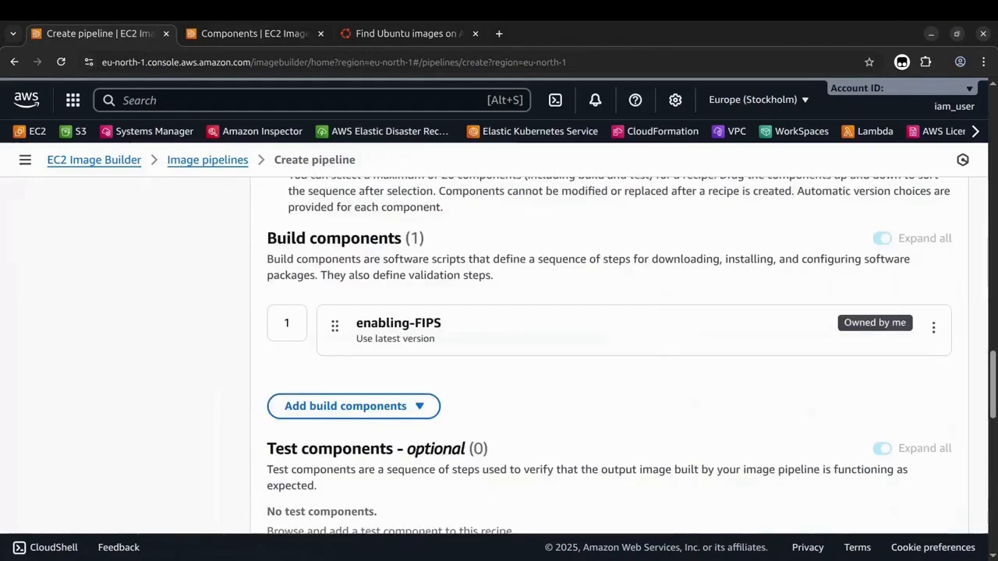
scroll(609, 355, "down", 2)
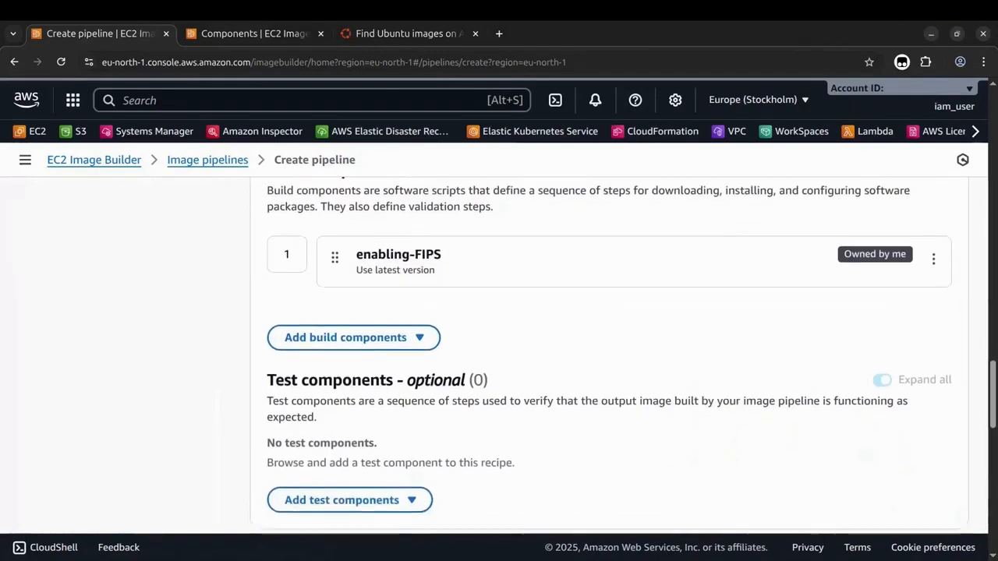
Step: Add the self-owned testing-FIPS test component to the recipe, using the latest version available
left_click(349, 428)
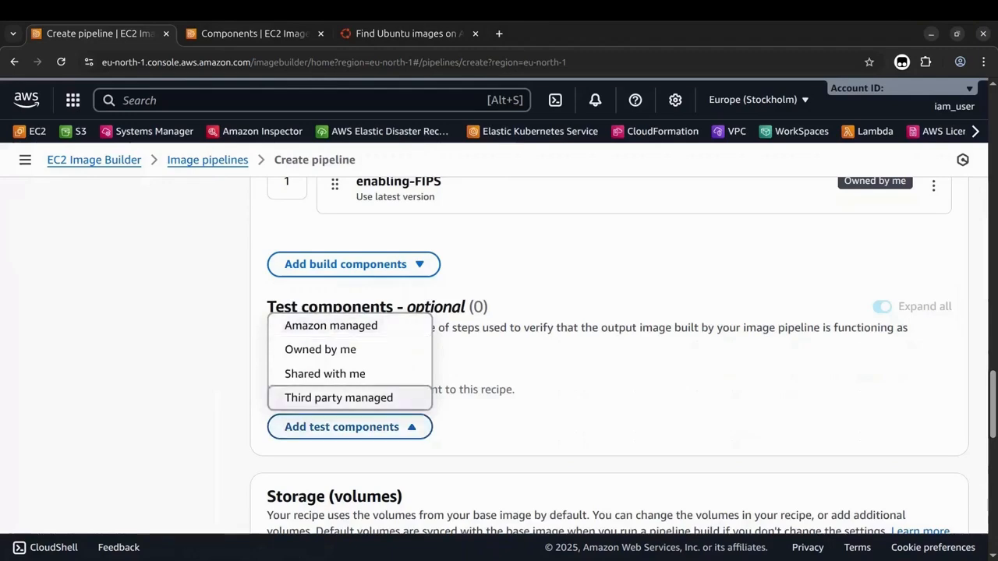
left_click(320, 350)
left_click(935, 396)
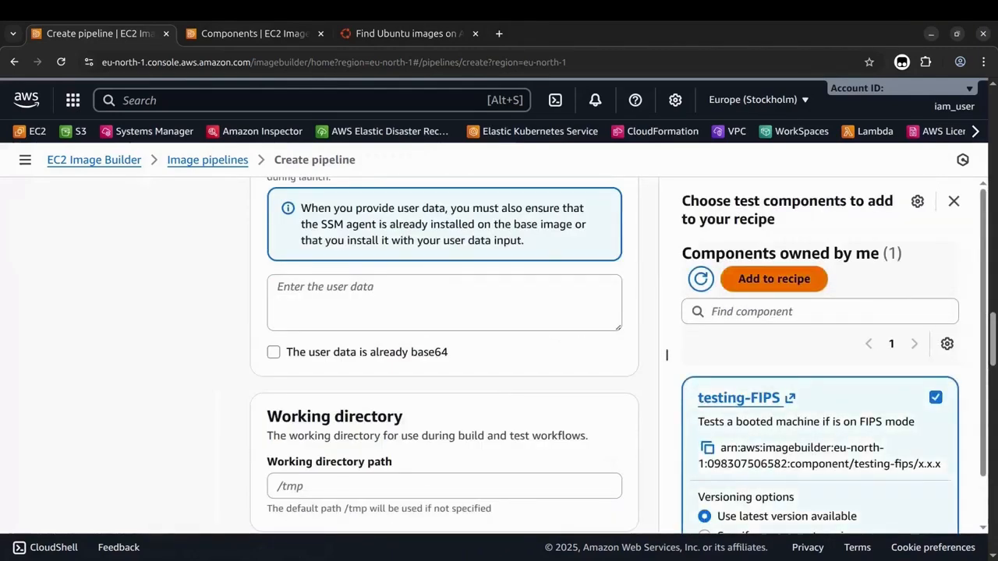
left_click(774, 279)
scroll(608, 356, "up", 4)
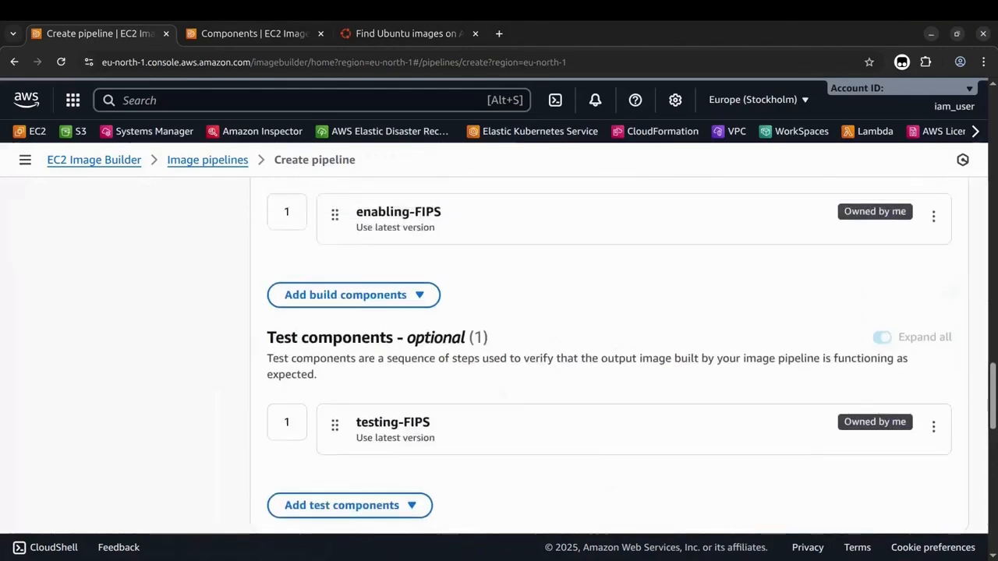
Step: Keep the recipe's default storage volumes without any tags and continue to the image creation process
scroll(608, 356, "down", 2)
scroll(608, 356, "down", 8)
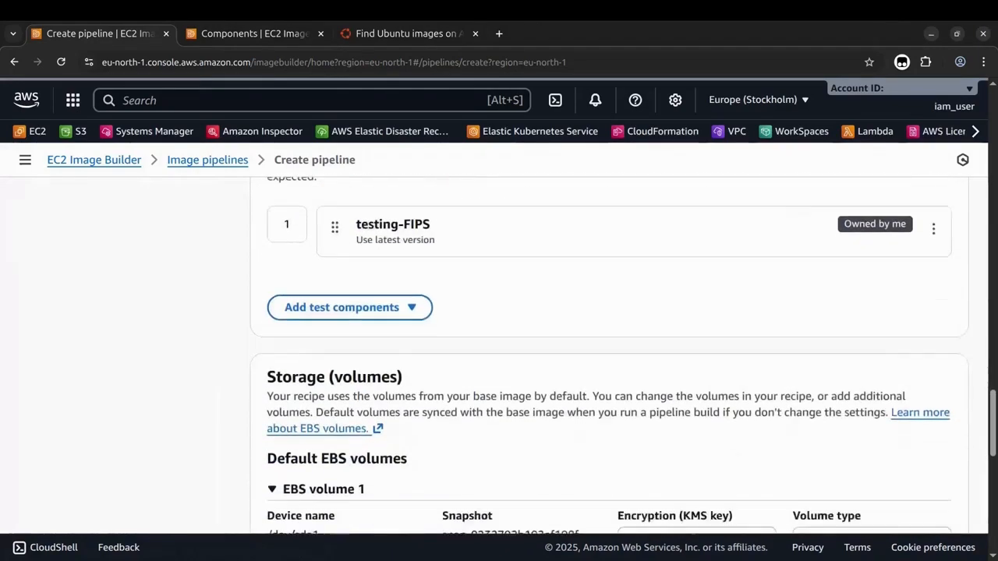
scroll(608, 355, "down", 5)
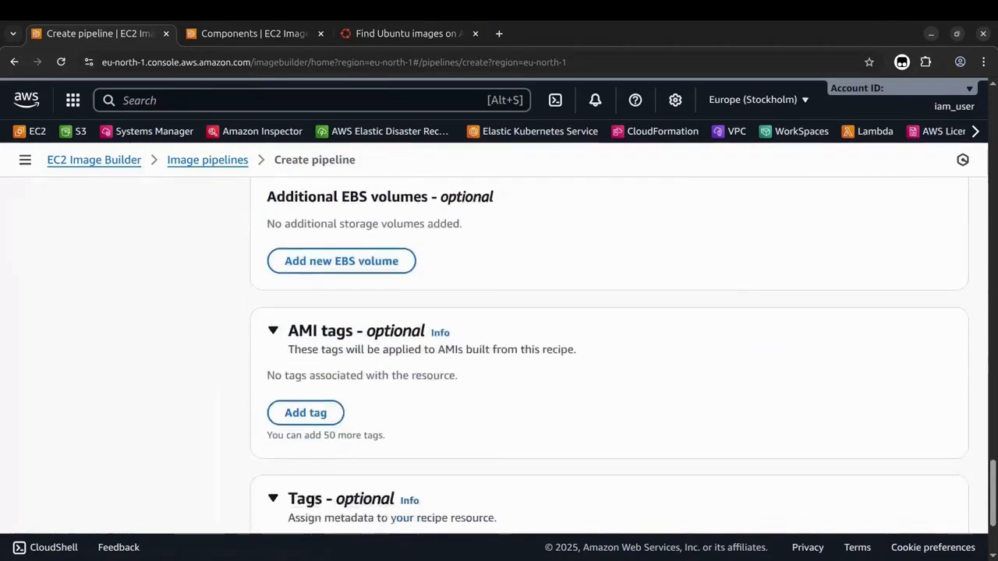
scroll(608, 356, "up", 1)
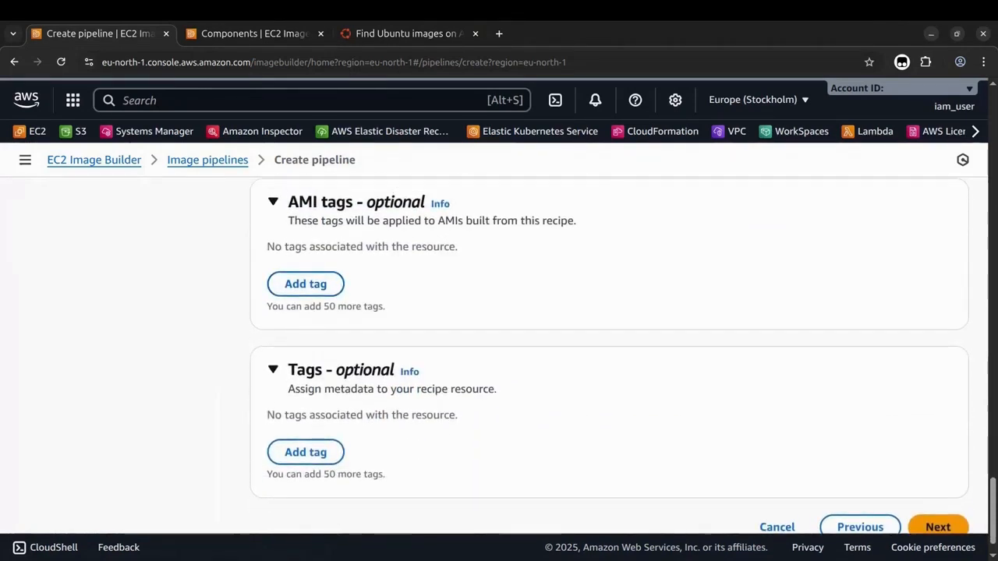
scroll(608, 356, "down", 1)
left_click(938, 488)
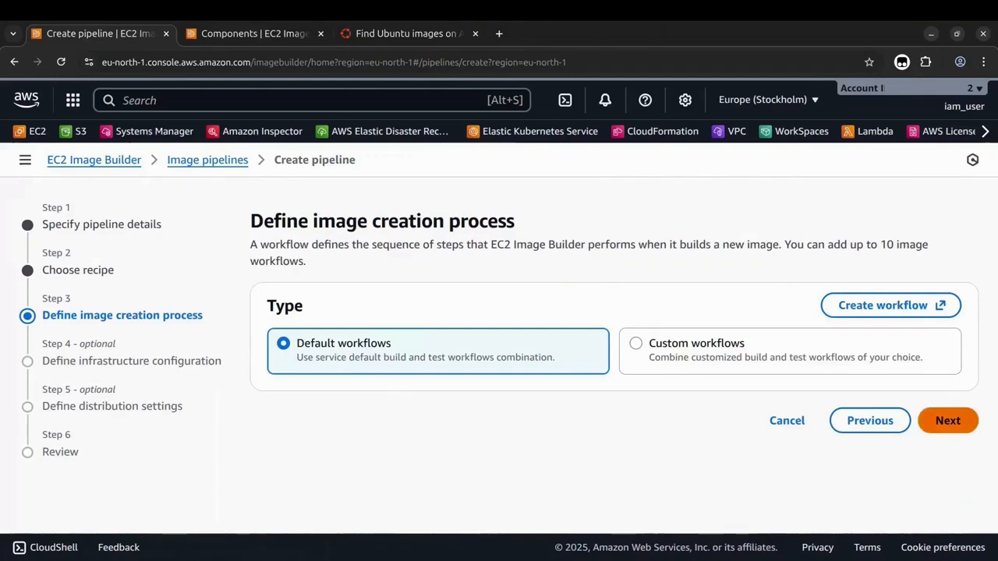
Step: Accept the default workflows and the service-default infrastructure configuration, continuing to the distribution settings
left_click(947, 420)
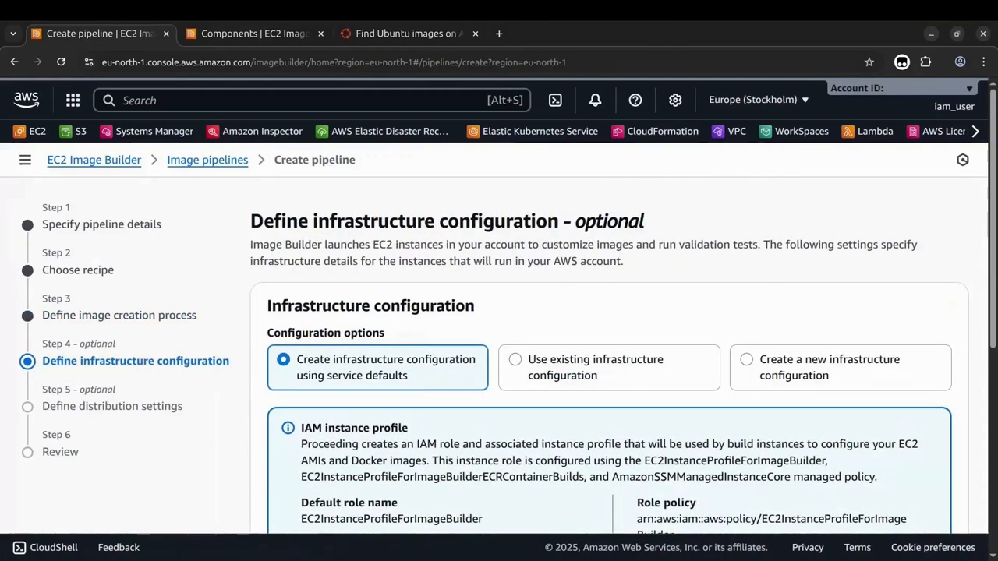
scroll(608, 351, "down", 4)
scroll(608, 350, "down", 1)
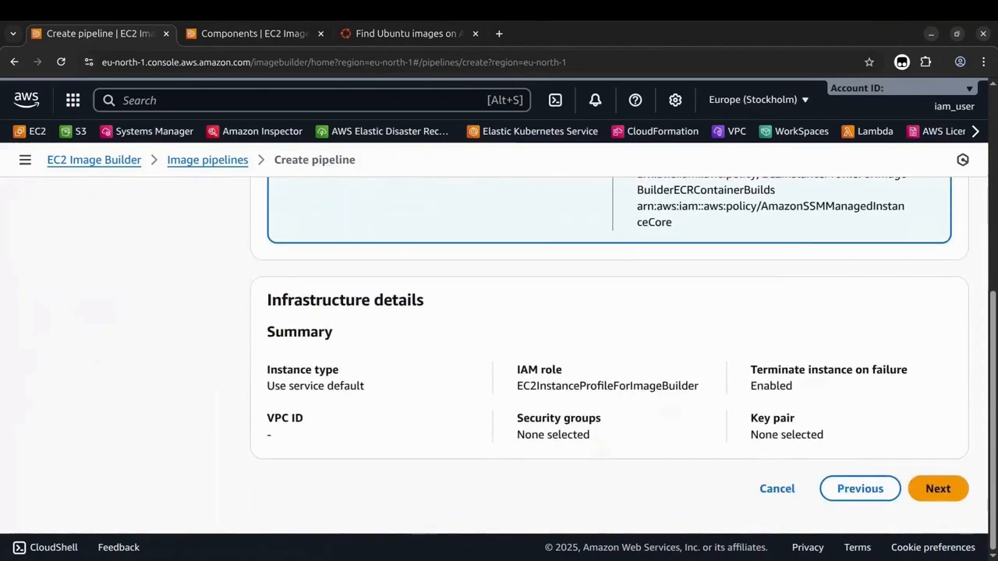
left_click(938, 488)
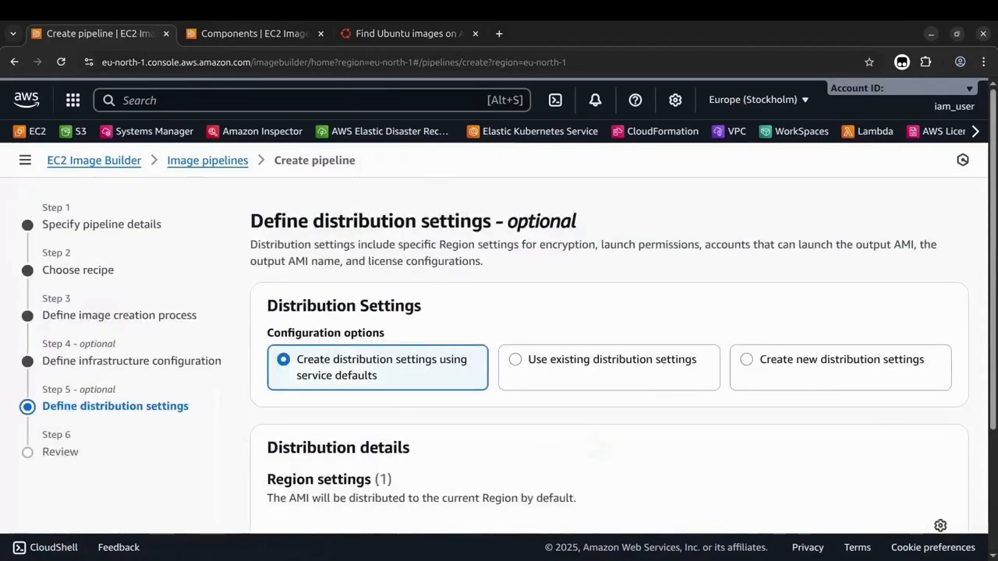
Step: Keep the service-default distribution settings for the eu-north-1 Region and continue to the review
scroll(938, 488, "down", 1)
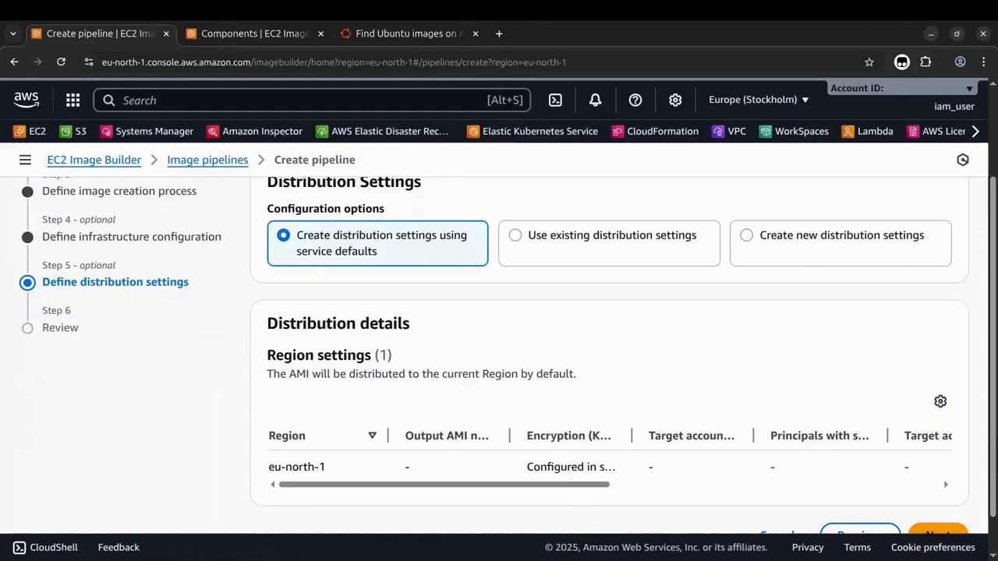
scroll(507, 363, "down", 1)
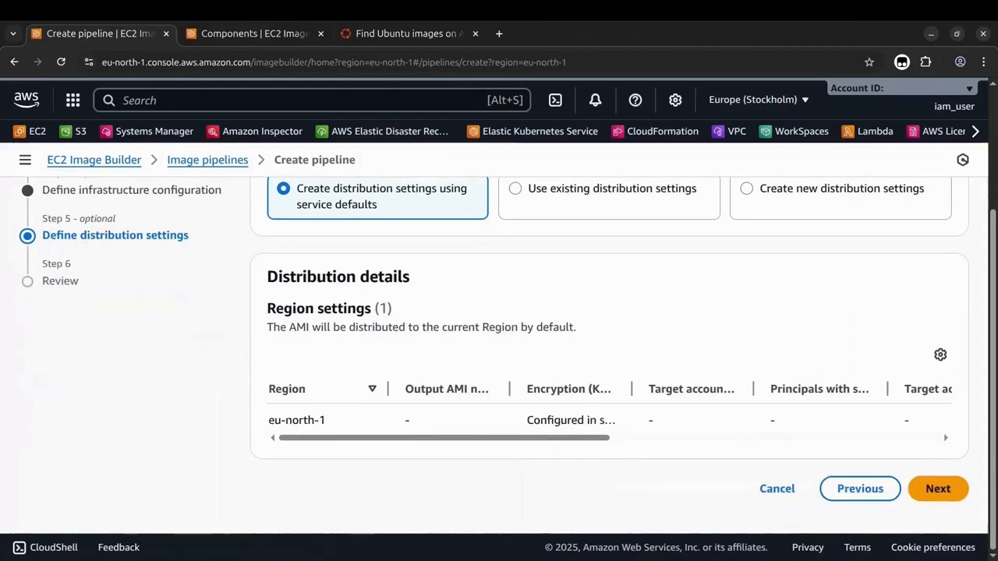
left_click(938, 488)
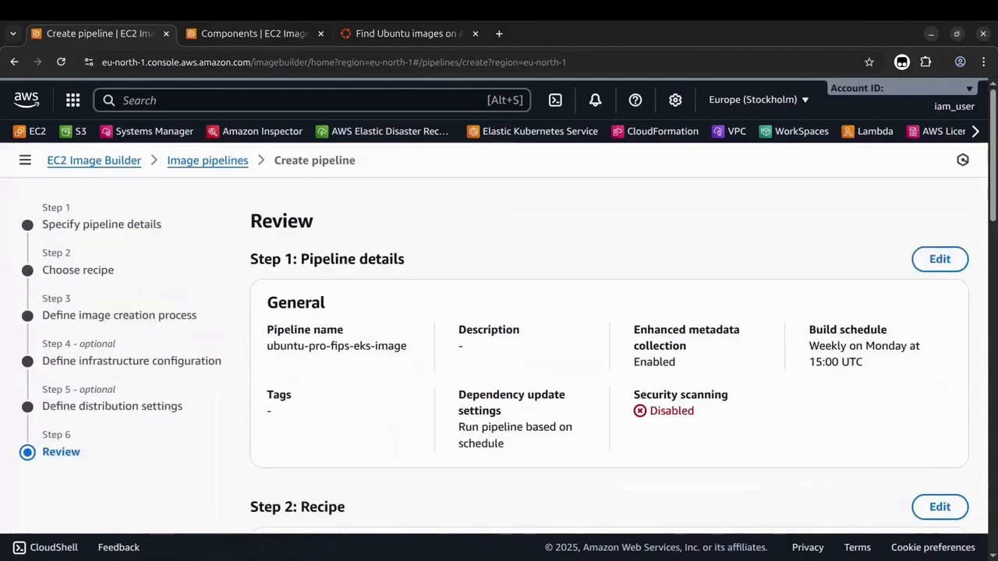
Step: Review the pipeline details, recipe and distribution settings, and create the pipeline
scroll(608, 351, "down", 5)
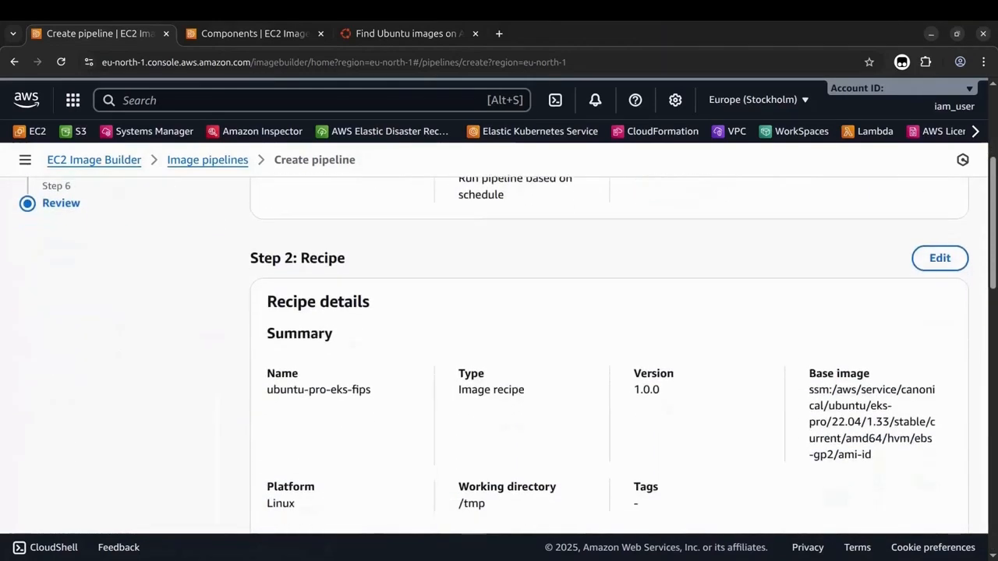
scroll(608, 351, "down", 10)
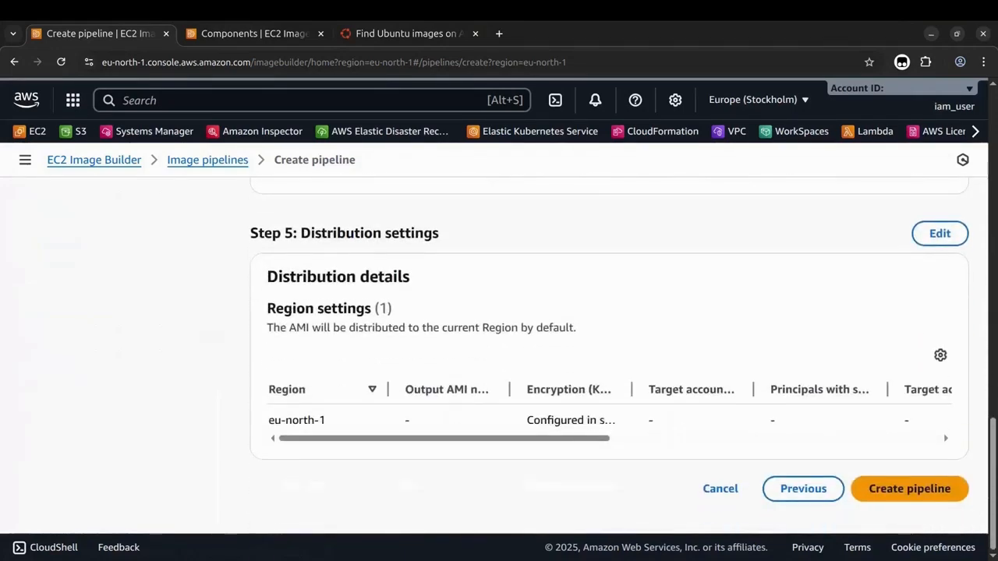
left_click(909, 488)
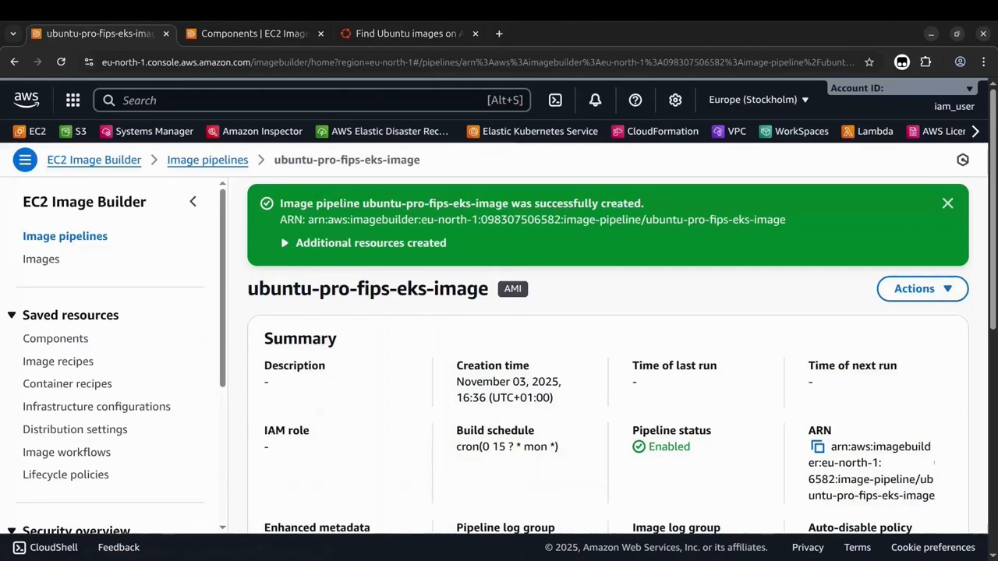
Step: Run the ubuntu-pro-fips-eks-image pipeline and open the details of the image it builds
left_click(947, 203)
left_click(922, 200)
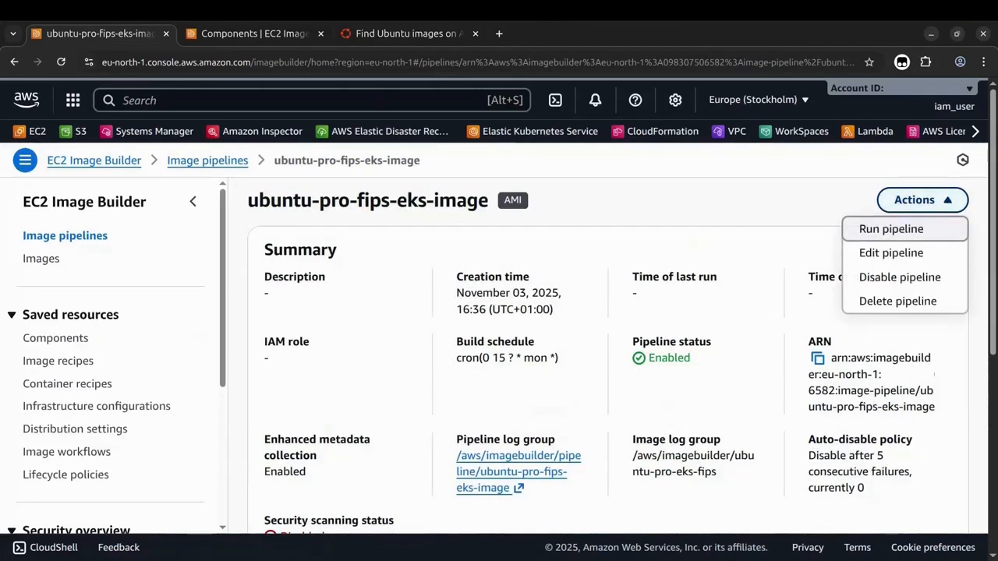
left_click(891, 228)
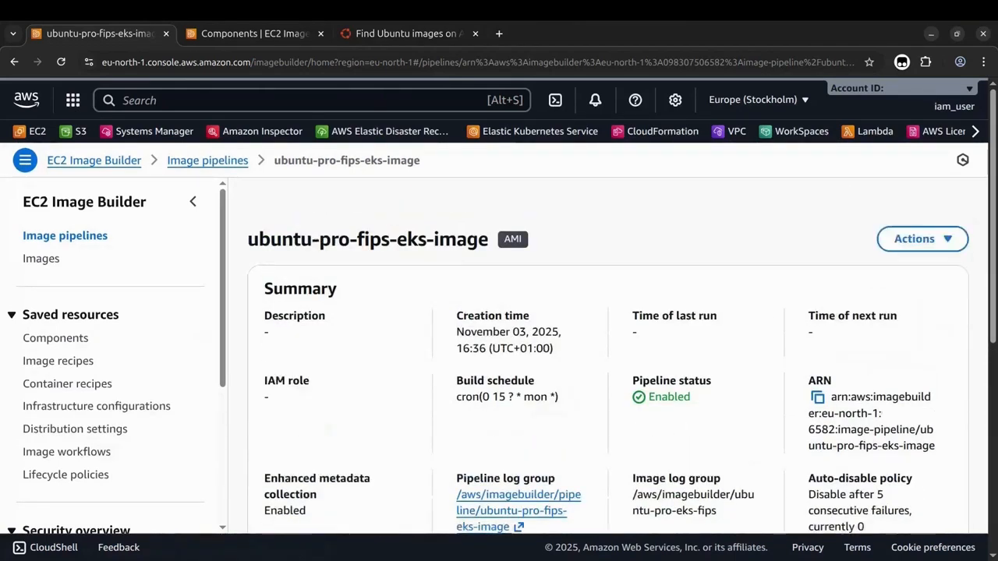
left_click(875, 203)
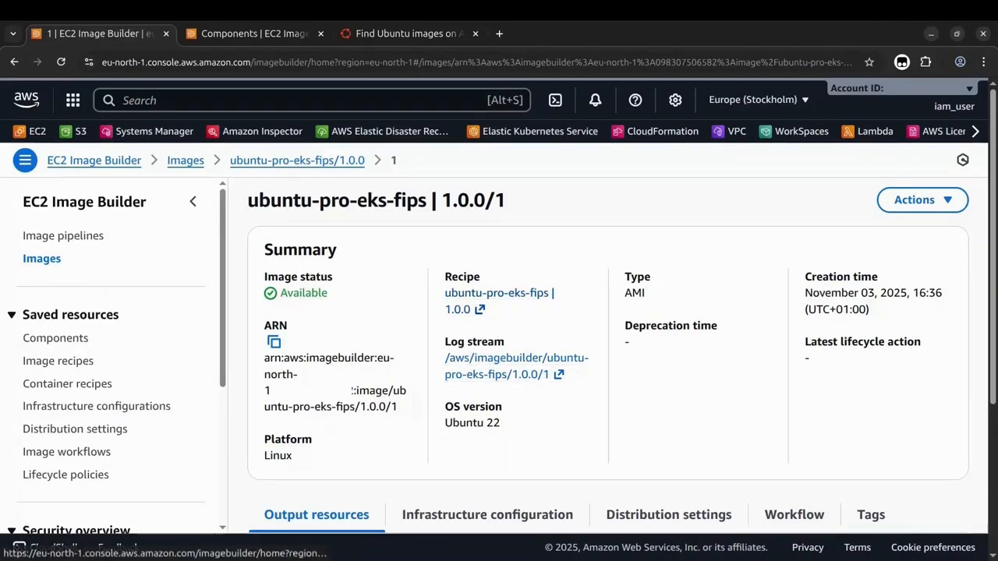
Step: Open the eu-north-1 AMI listed in the built image's output resources
scroll(499, 300, "down", 2)
scroll(499, 351, "down", 3)
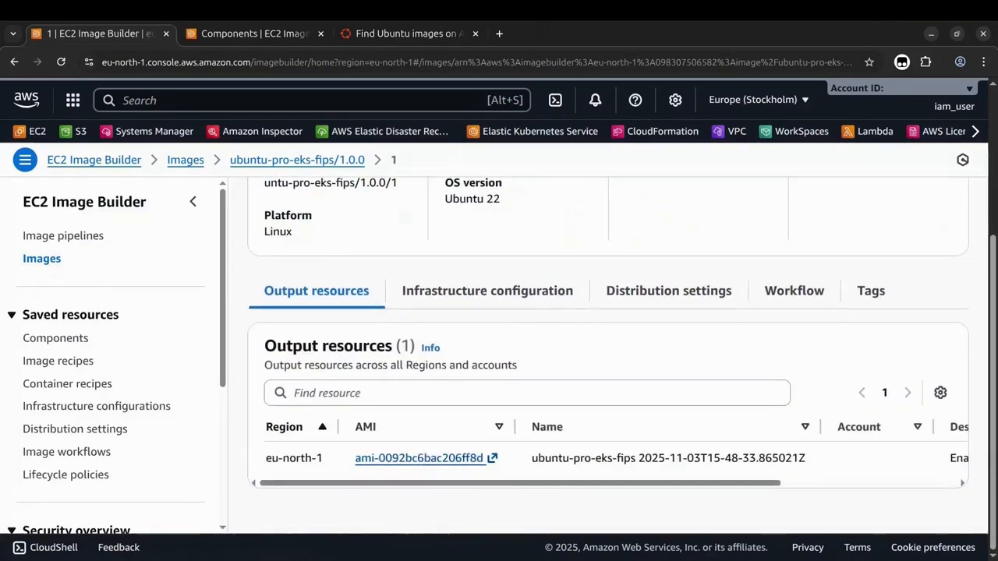
left_click(419, 458)
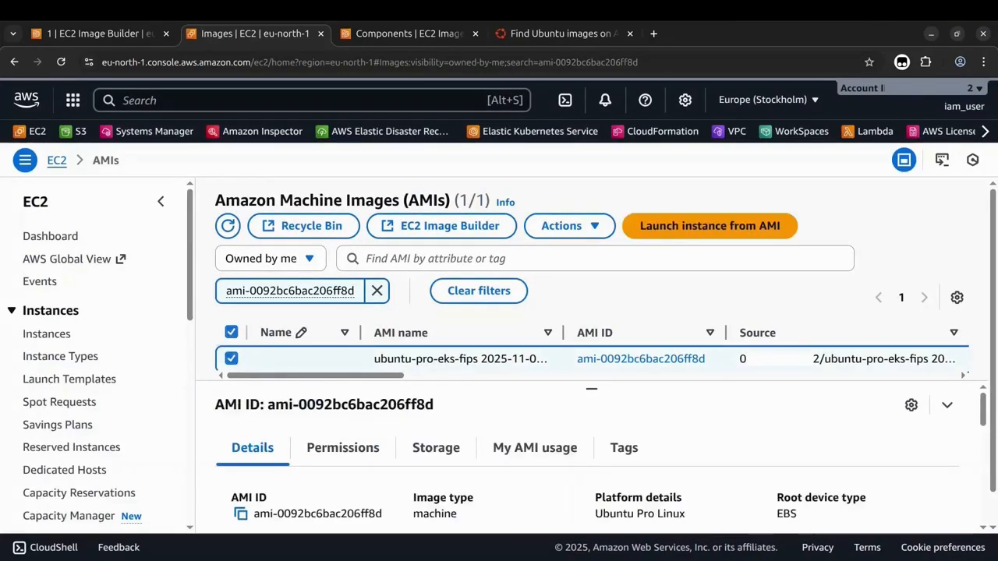
Step: Examine the built AMI's details, including its platform, architecture, status, description, block devices and source AMI
scroll(593, 483, "down", 1)
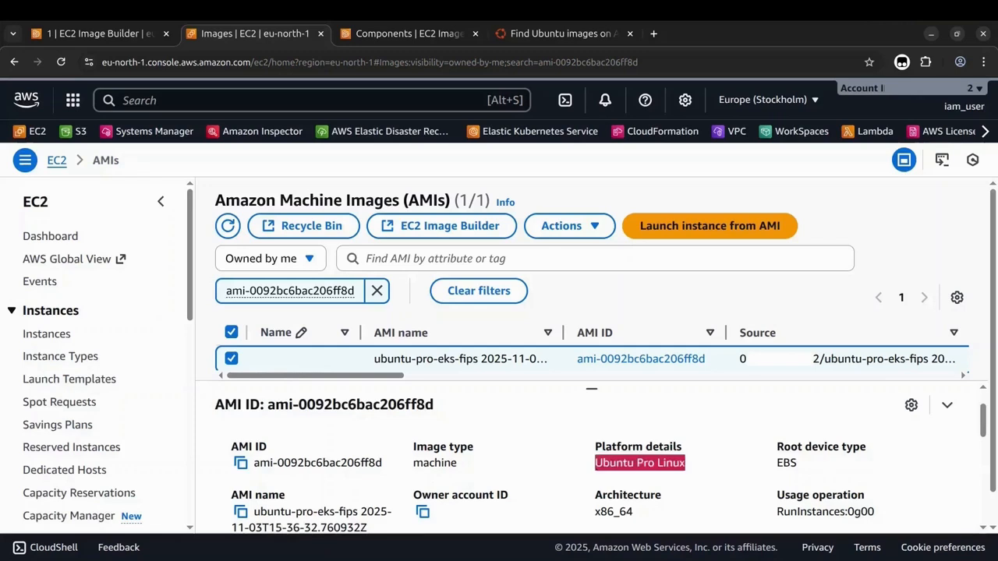
scroll(592, 484, "down", 1)
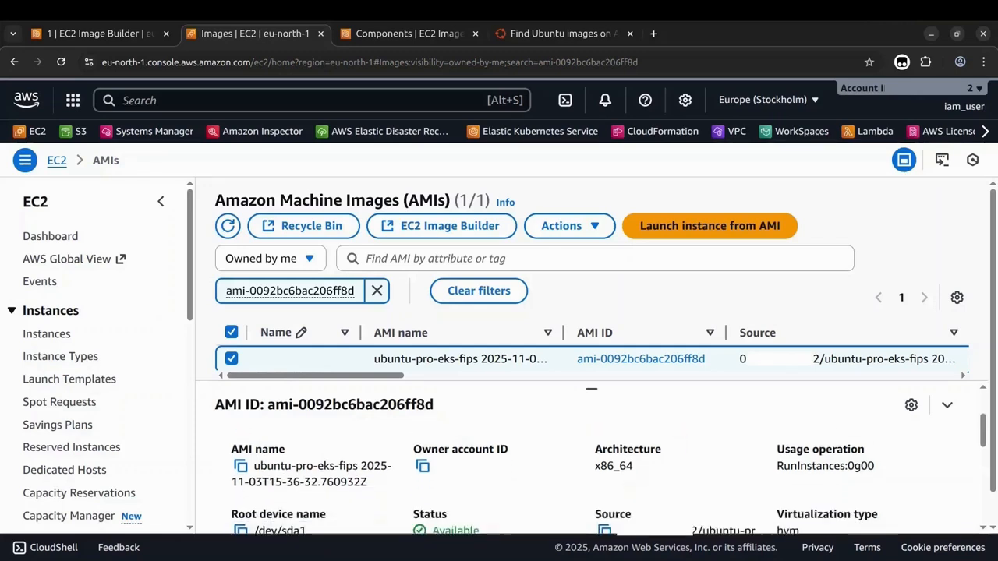
scroll(592, 484, "down", 2)
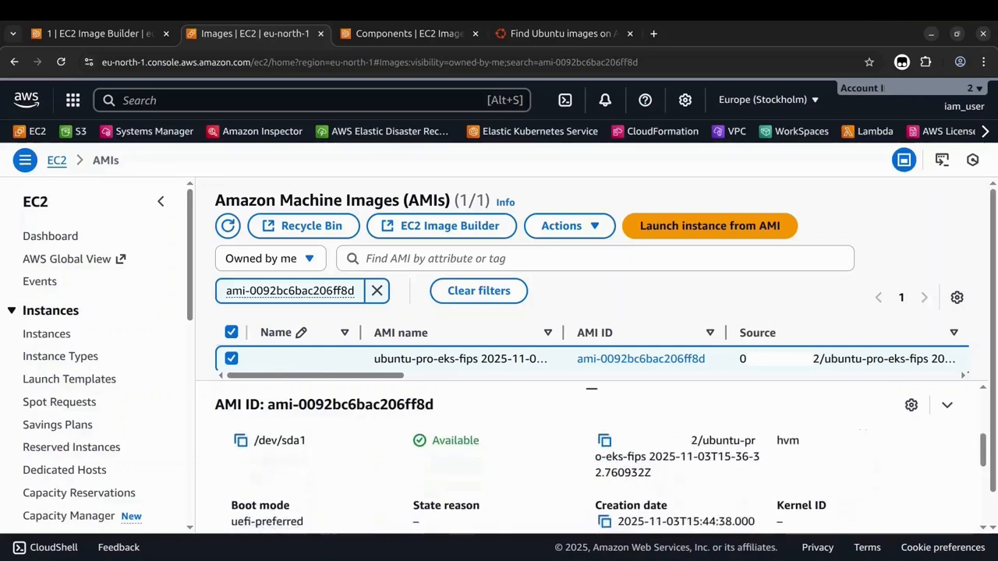
scroll(593, 483, "down", 2)
scroll(592, 479, "down", 1)
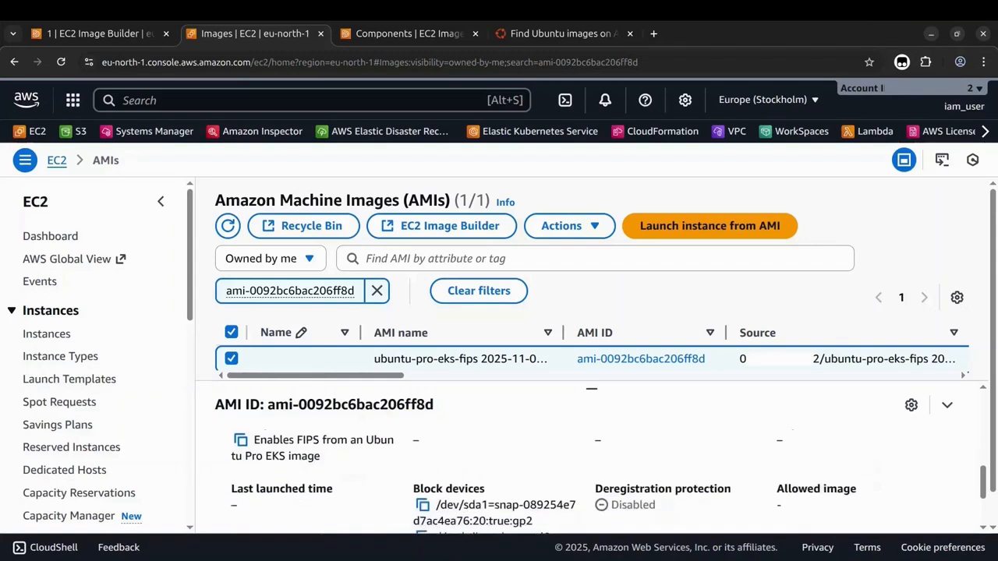
scroll(592, 479, "up", 1)
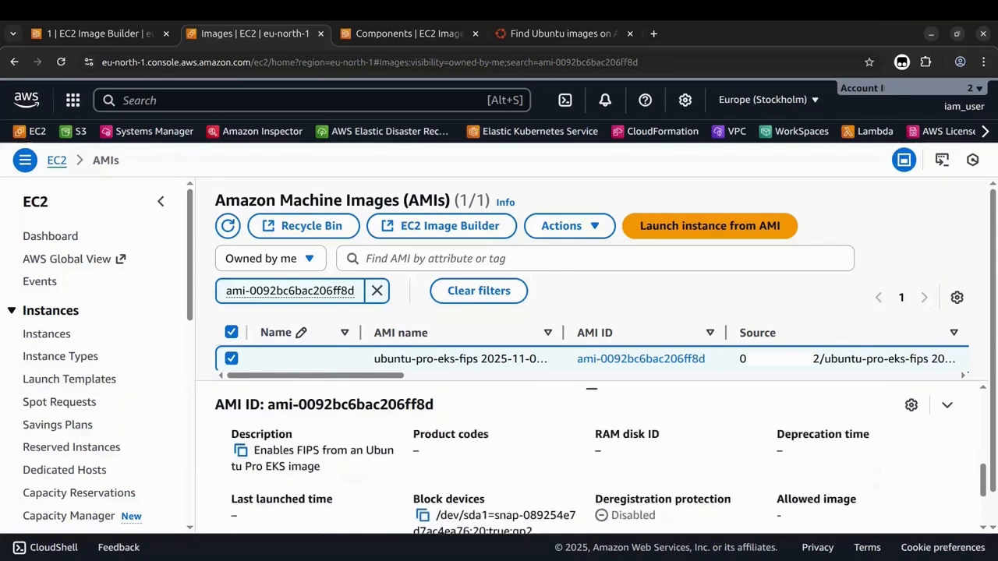
scroll(592, 467, "down", 3)
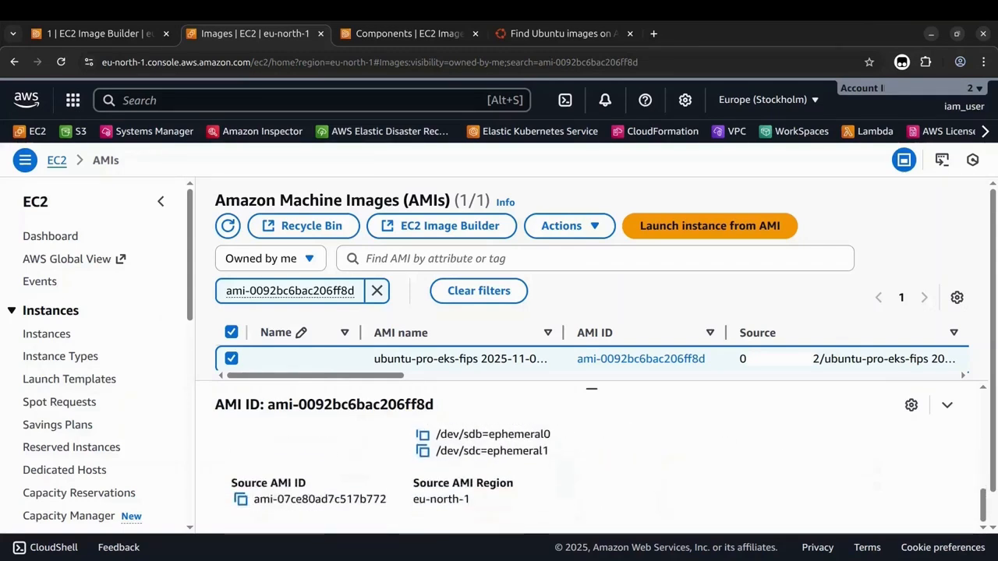